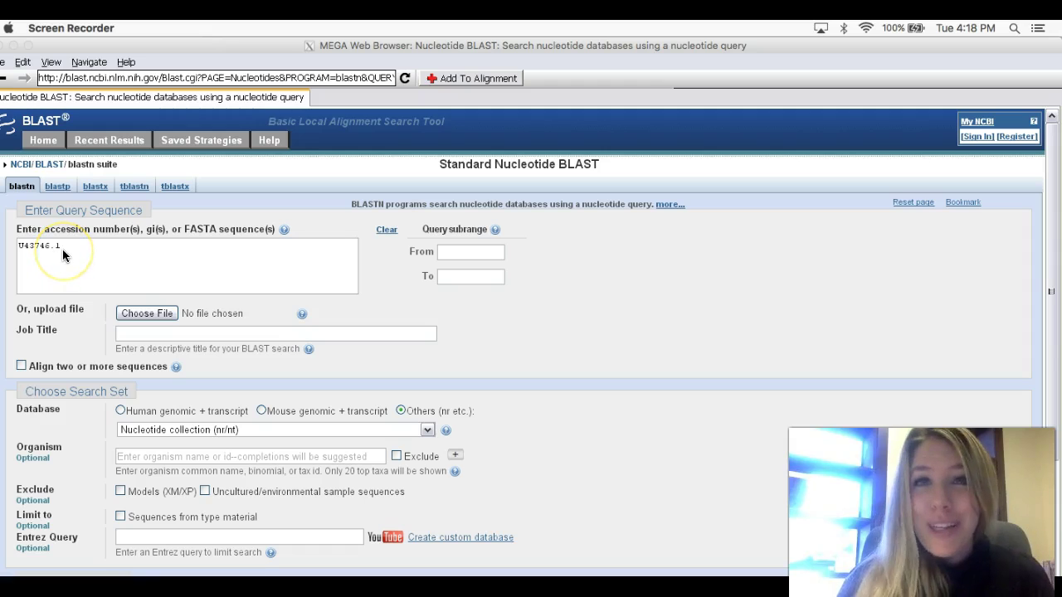
Delete the U43746.1 accession from the Enter Query Sequence box.
left_click(67, 244)
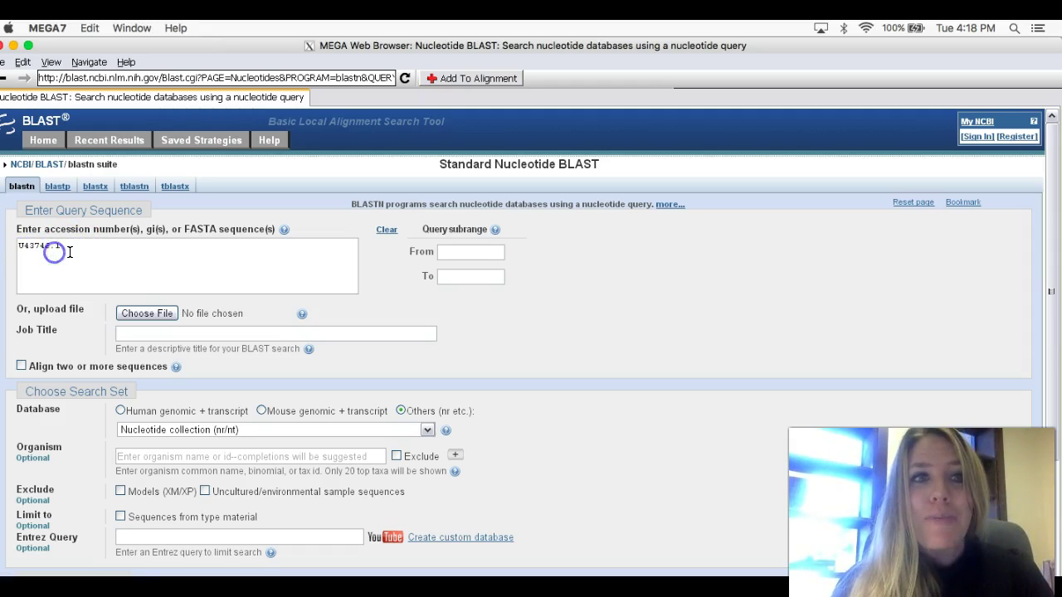
left_click_drag(59, 247, 4, 248)
key("BackSpace")
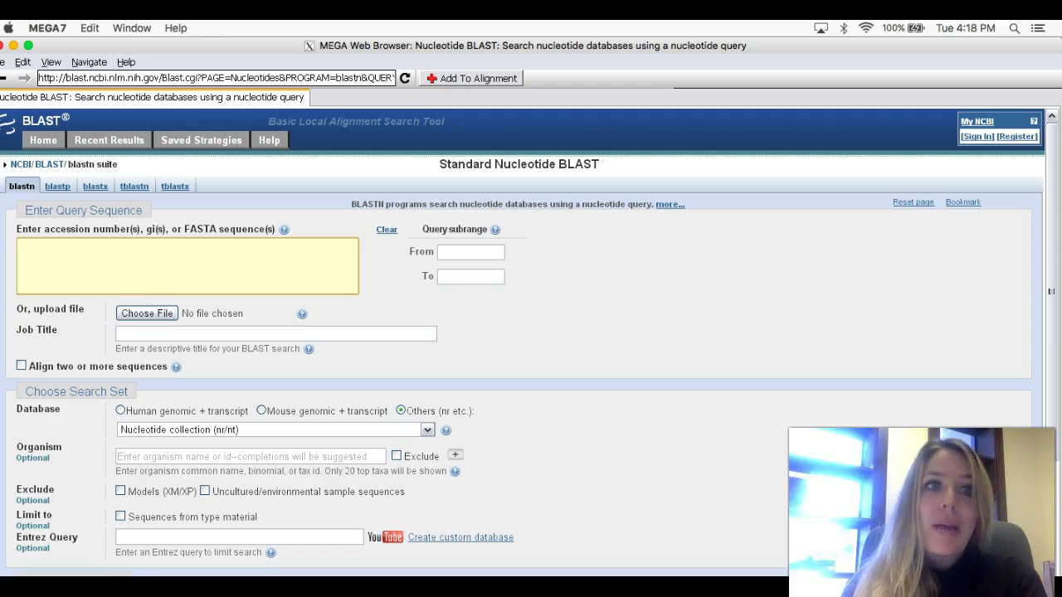
Paste the DNA sequence into the query box, keeping the Nucleotide collection (nr/nt) database.
left_click(23, 63)
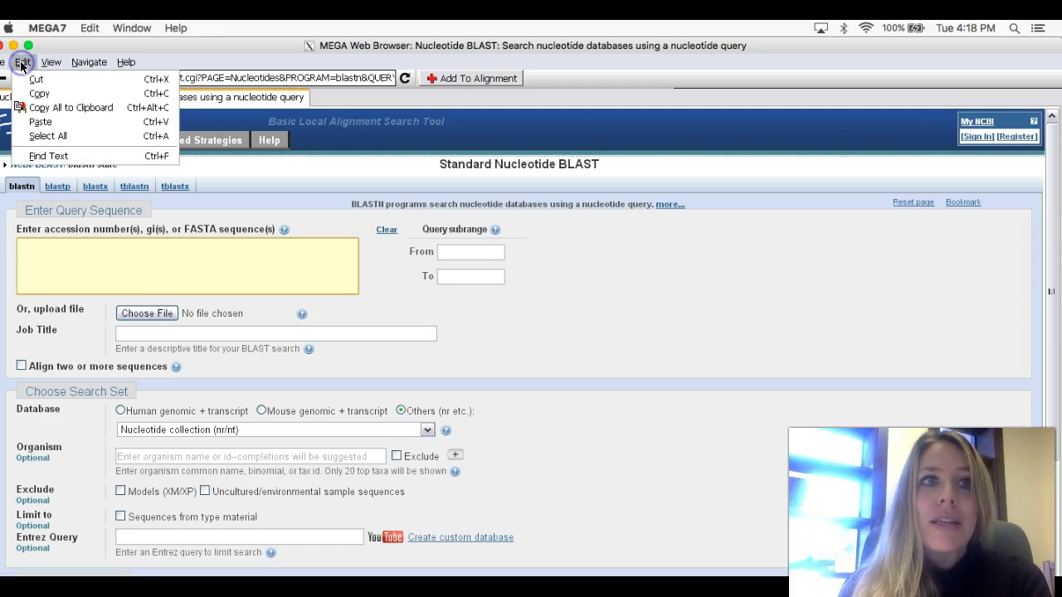
left_click(35, 122)
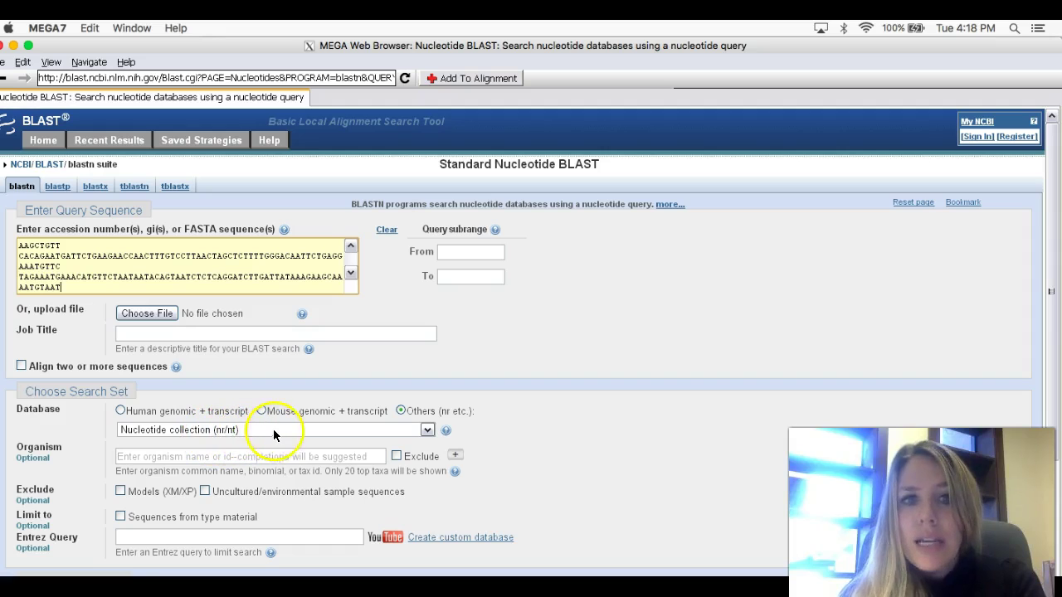
left_click(426, 430)
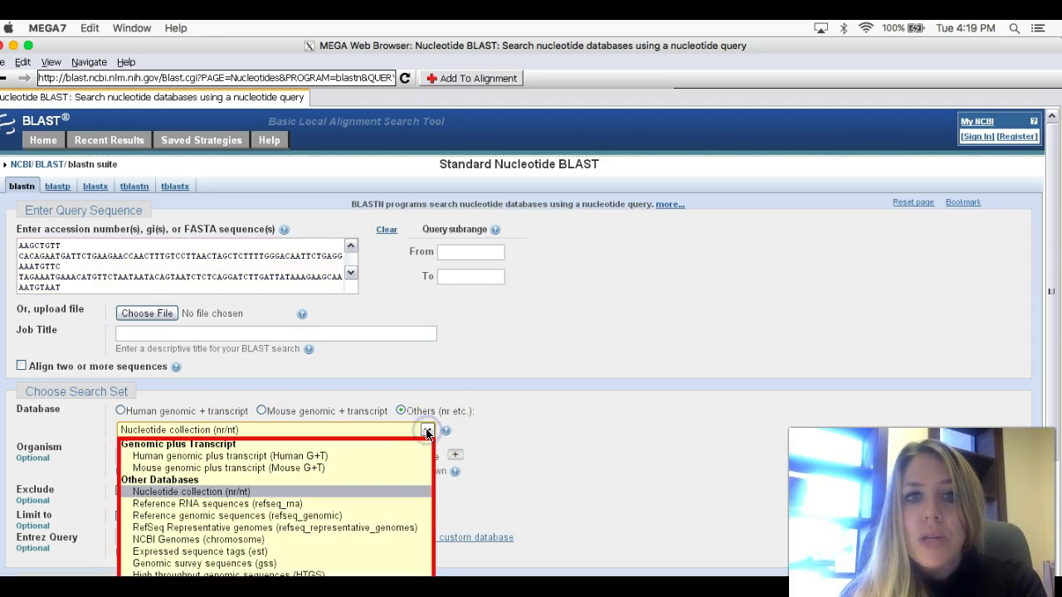
left_click(426, 429)
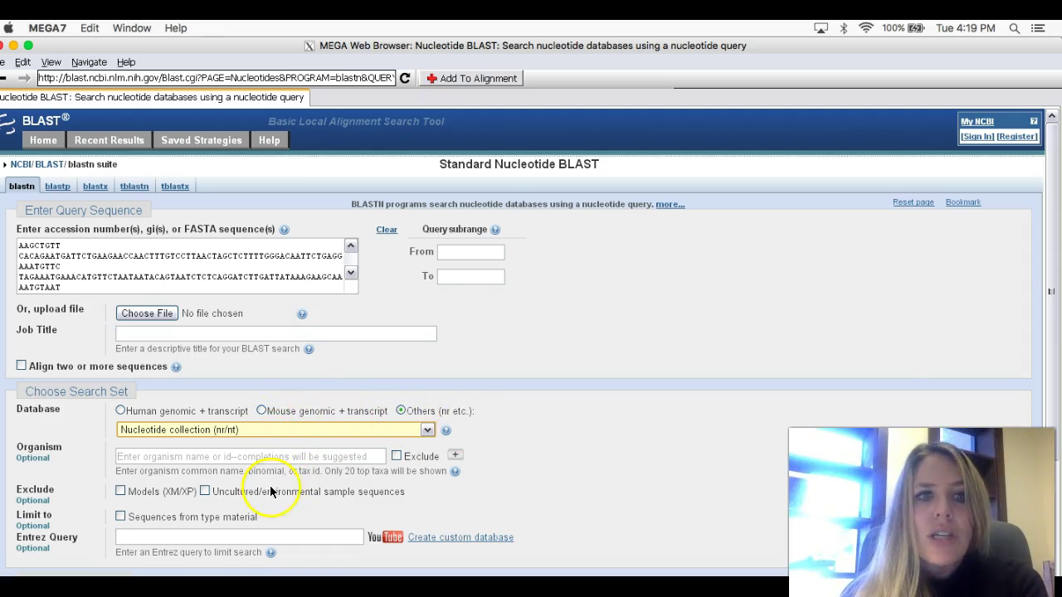
Submit a BLAST search using the 'Somewhat similar sequences (blastn)' program.
left_click_drag(1057, 278, 1054, 402)
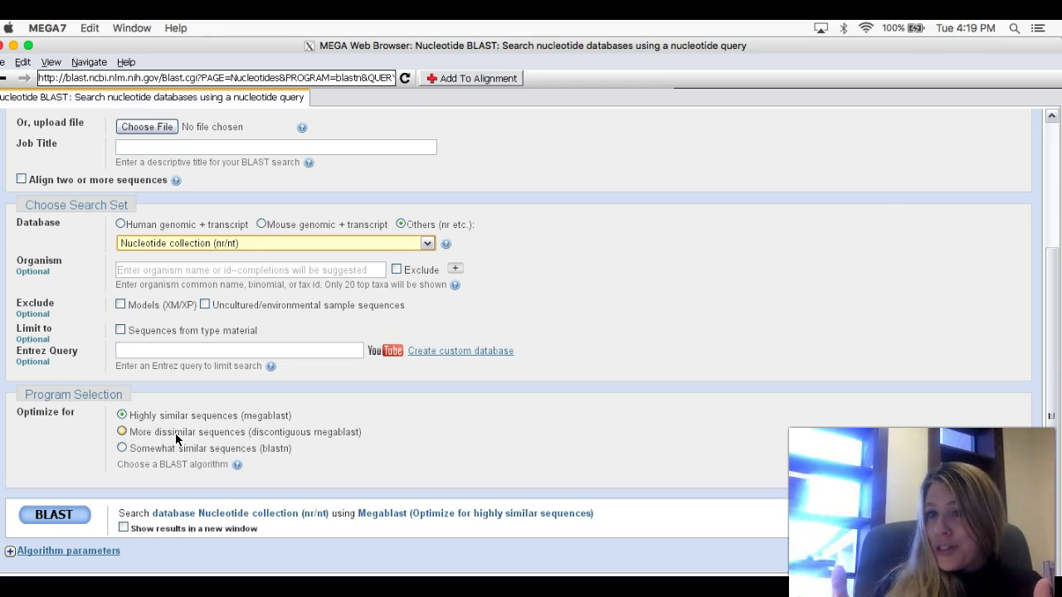
left_click(122, 451)
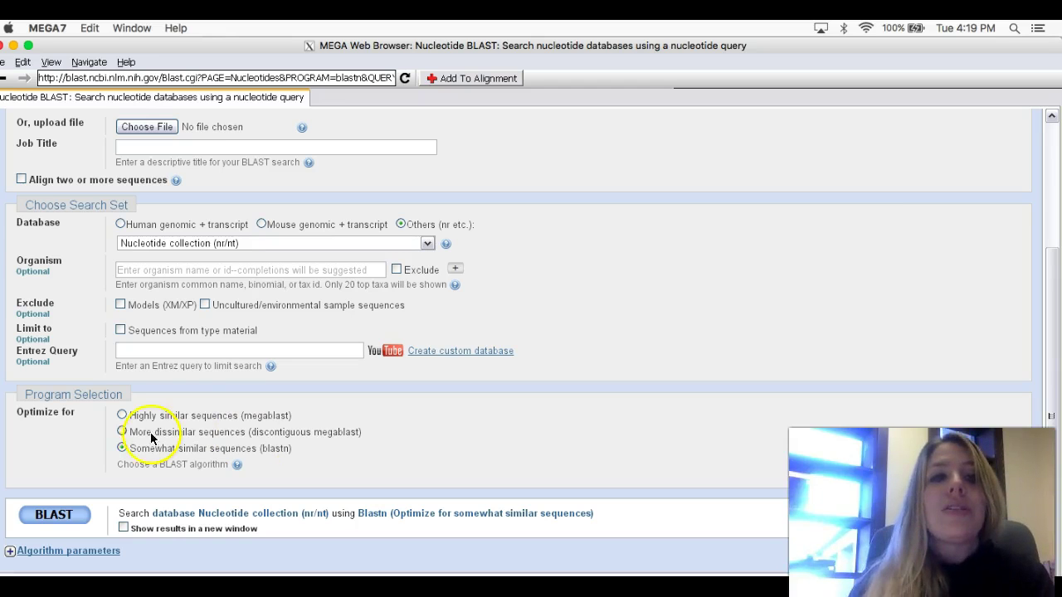
left_click(65, 515)
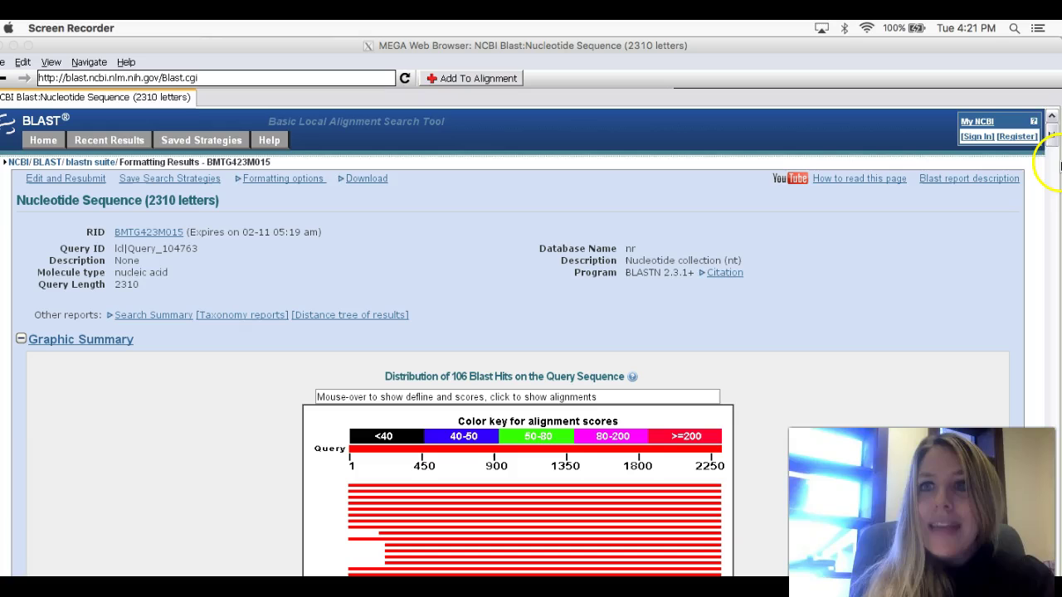
left_click(1051, 138)
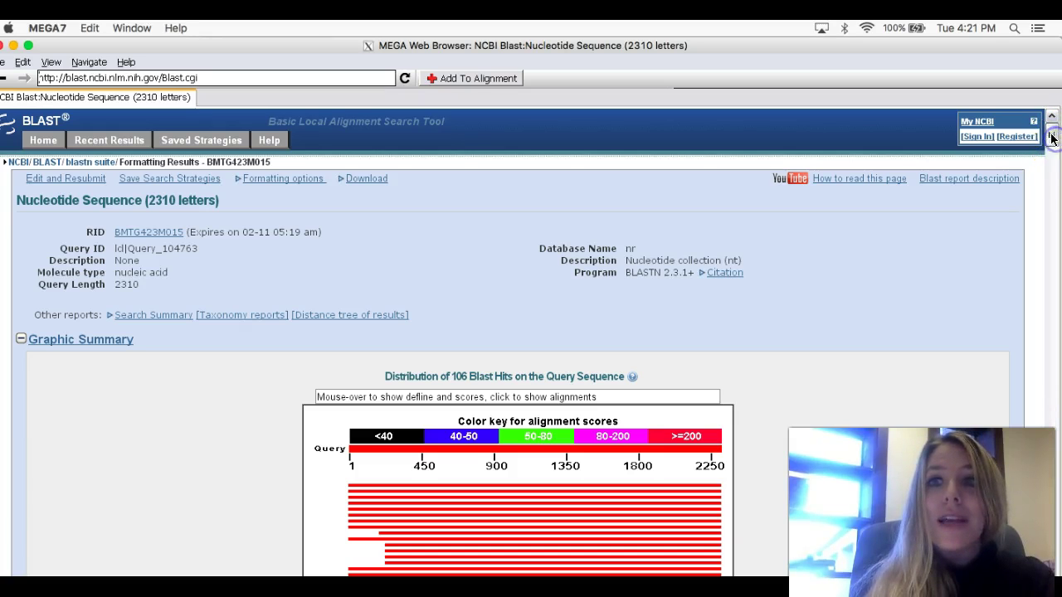
scroll(1050, 144, "down", 5)
scroll(1050, 145, "up", 2)
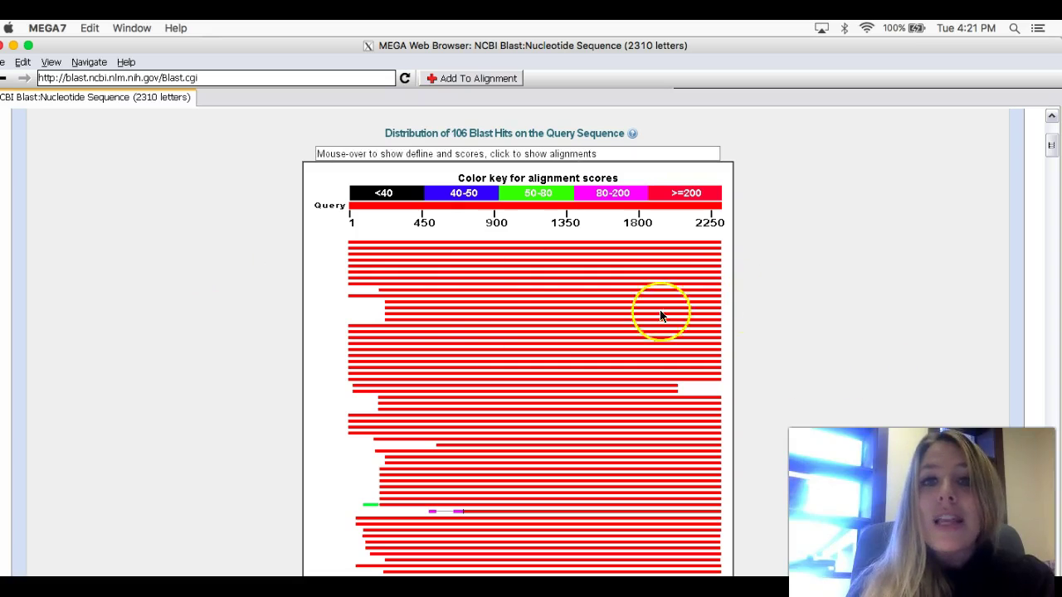
mouse_move(531, 427)
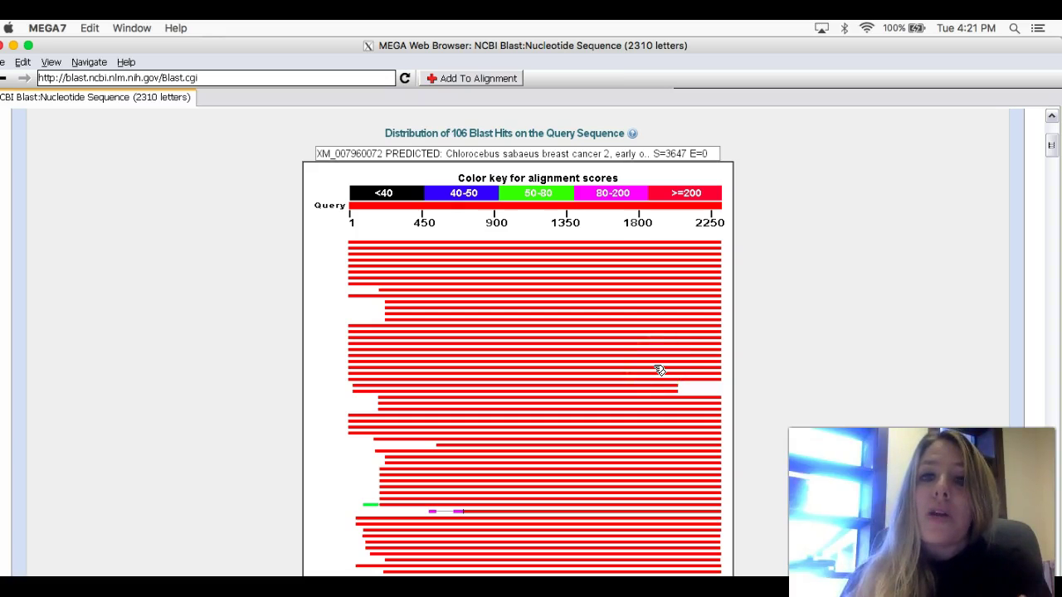
left_click(704, 400)
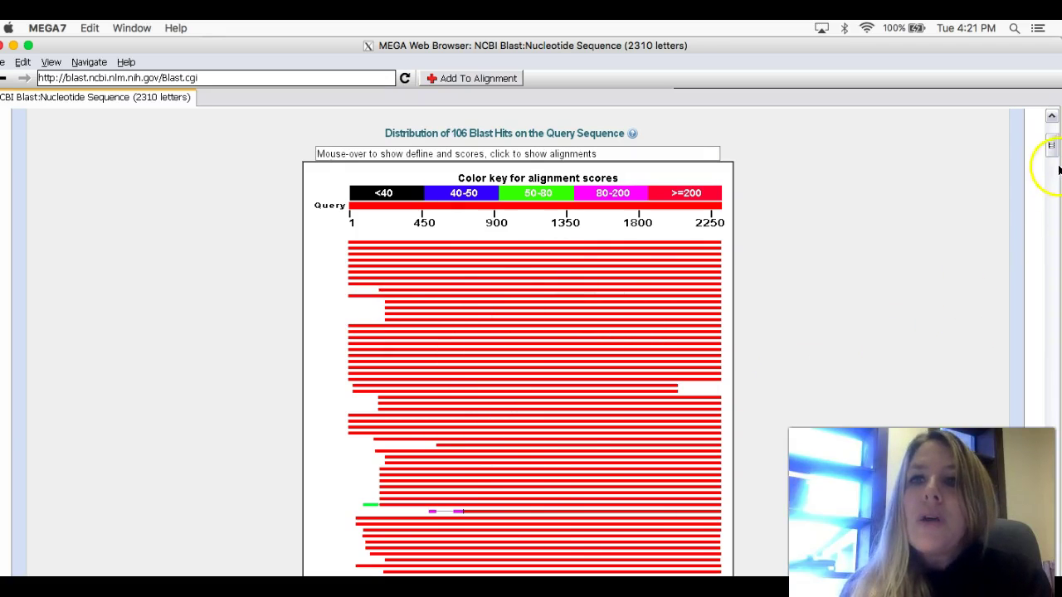
left_click_drag(1051, 147, 1051, 169)
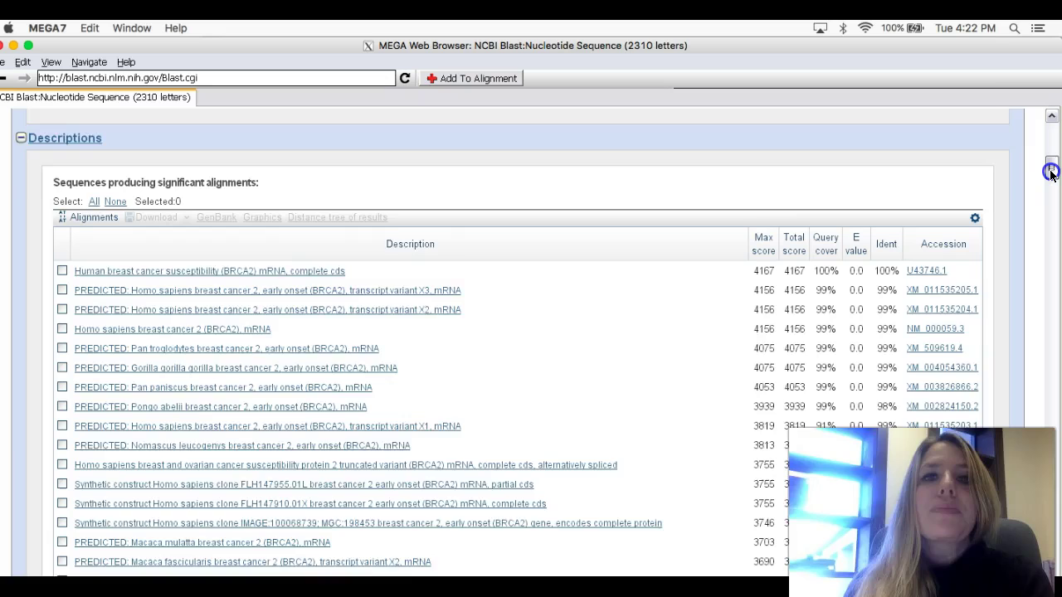
left_click_drag(1051, 172, 1051, 173)
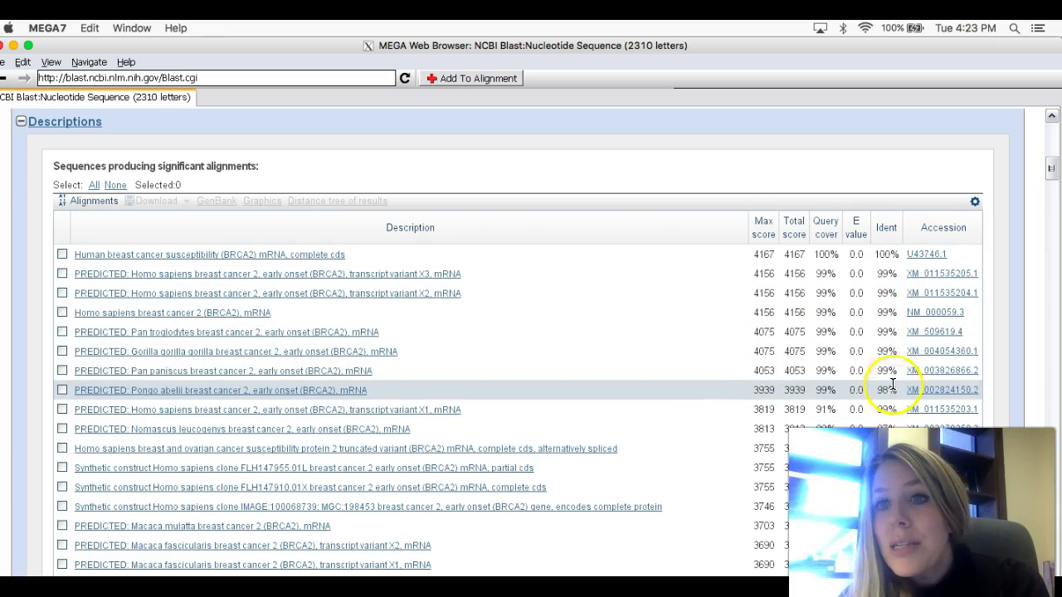
left_click(1051, 171)
left_click_drag(1051, 171, 1046, 199)
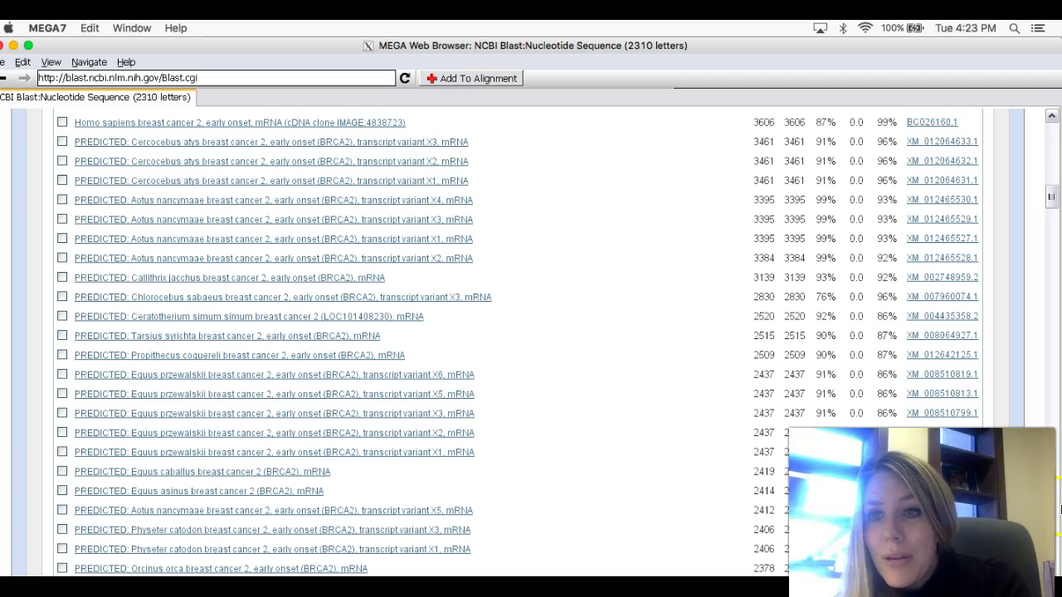
left_click_drag(921, 515, 927, 103)
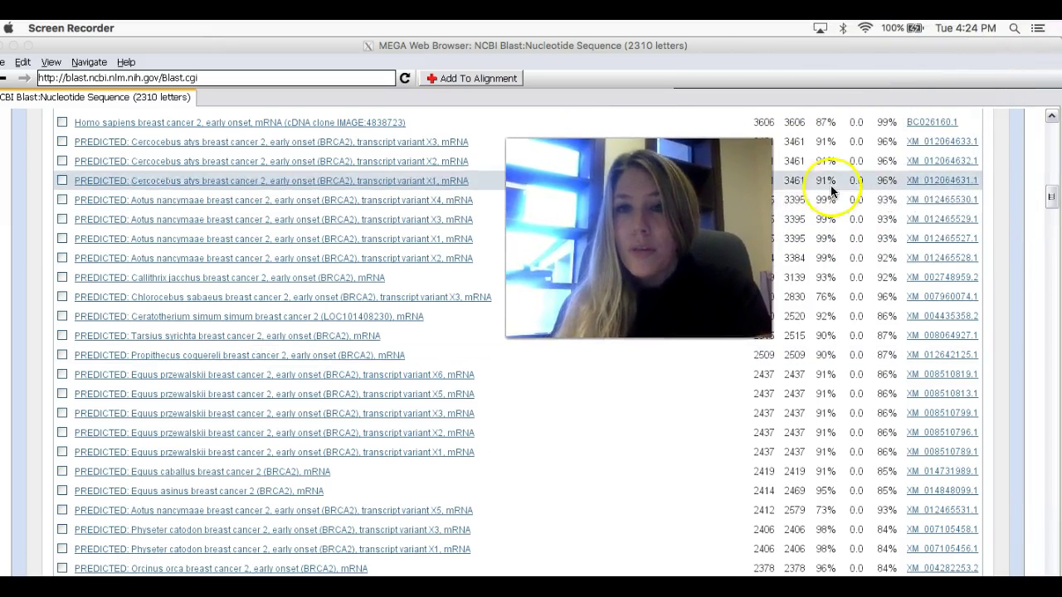
Scroll back to the top of the Descriptions table, where U43746.1 is the top hit.
left_click(1049, 186)
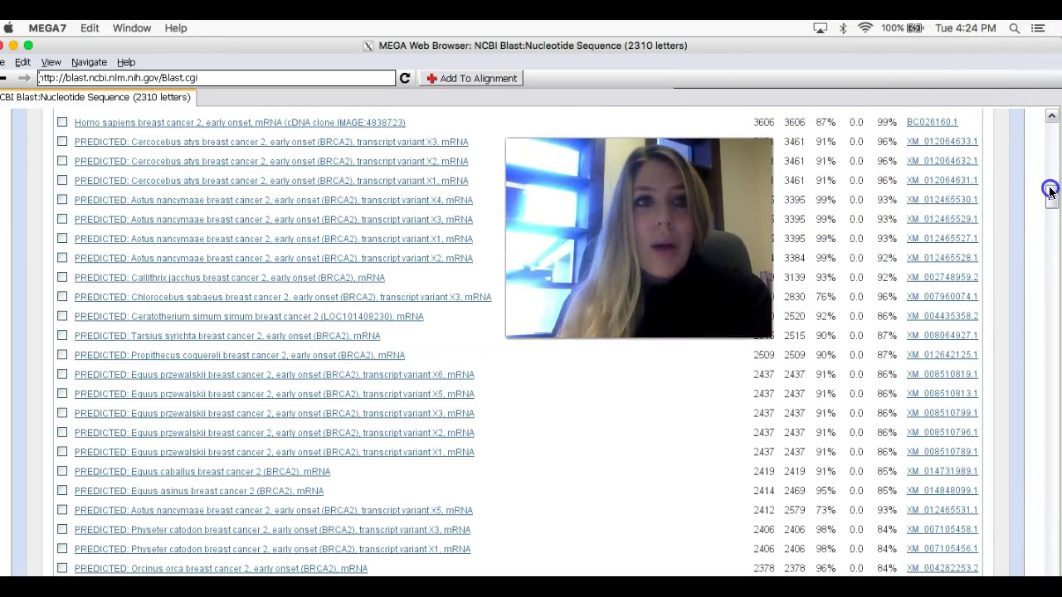
left_click_drag(1050, 197, 1055, 169)
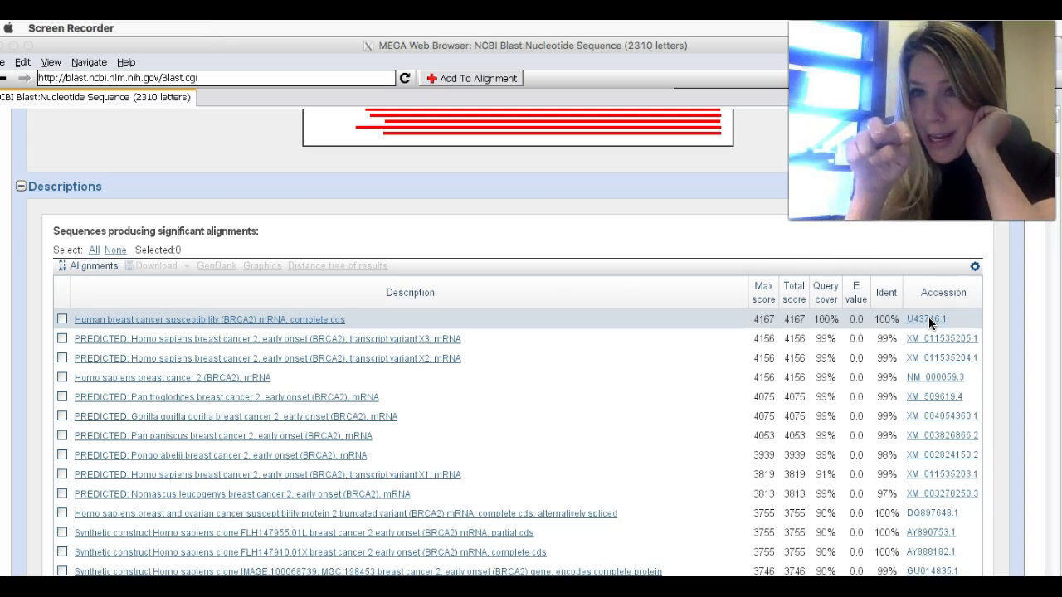
Open the U43746.1 accession link in a new window to view its GenBank record.
left_click(922, 296)
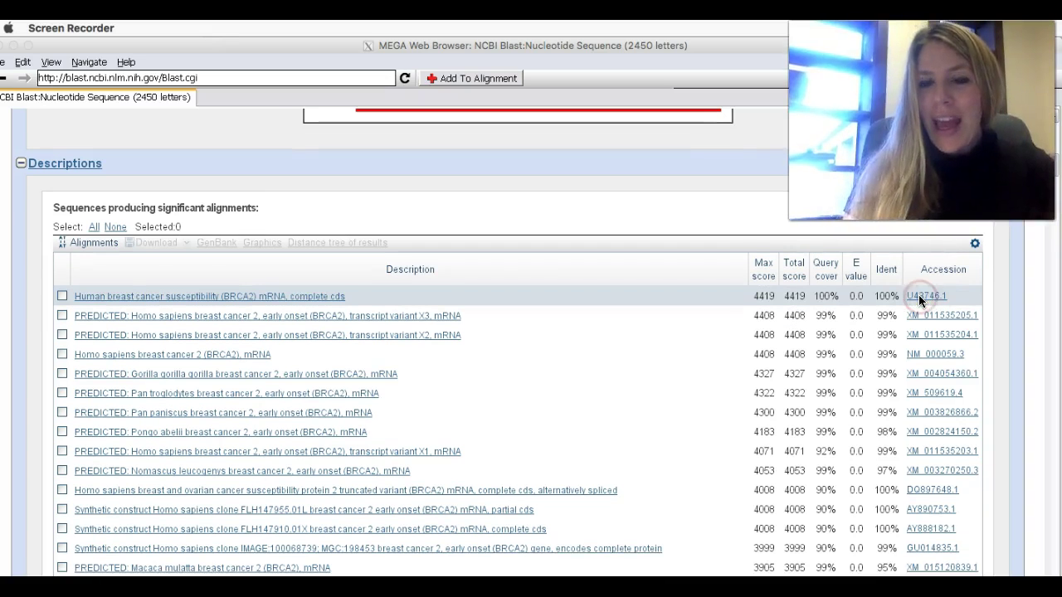
right_click(919, 300)
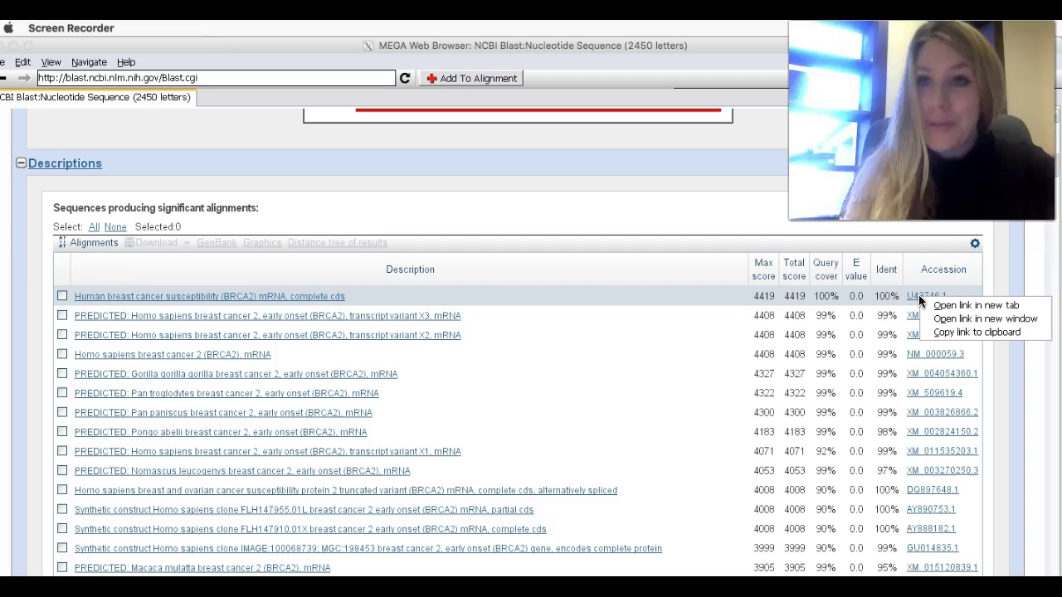
left_click(952, 328)
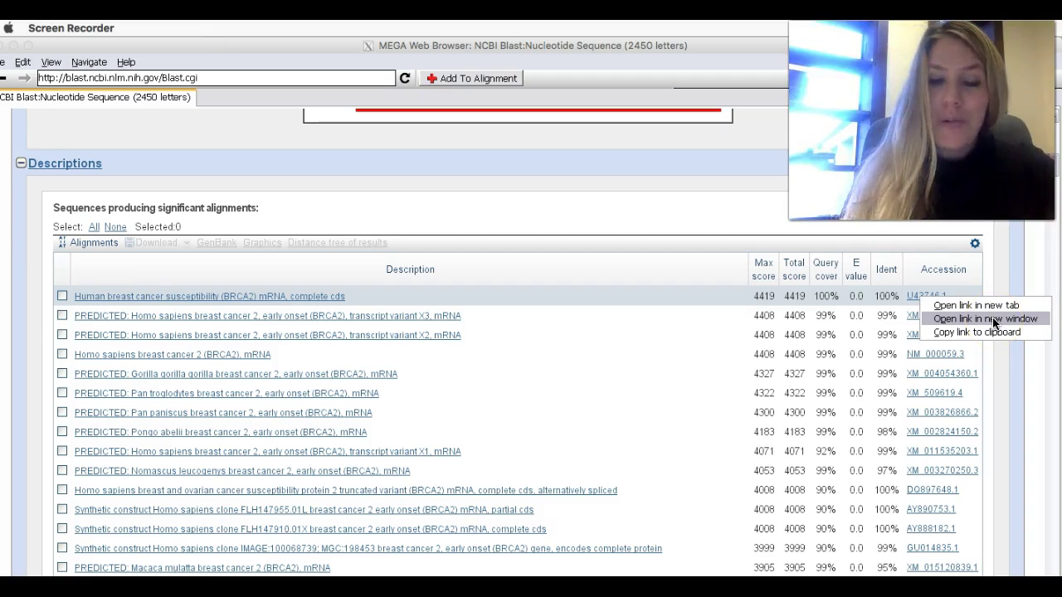
left_click(993, 320)
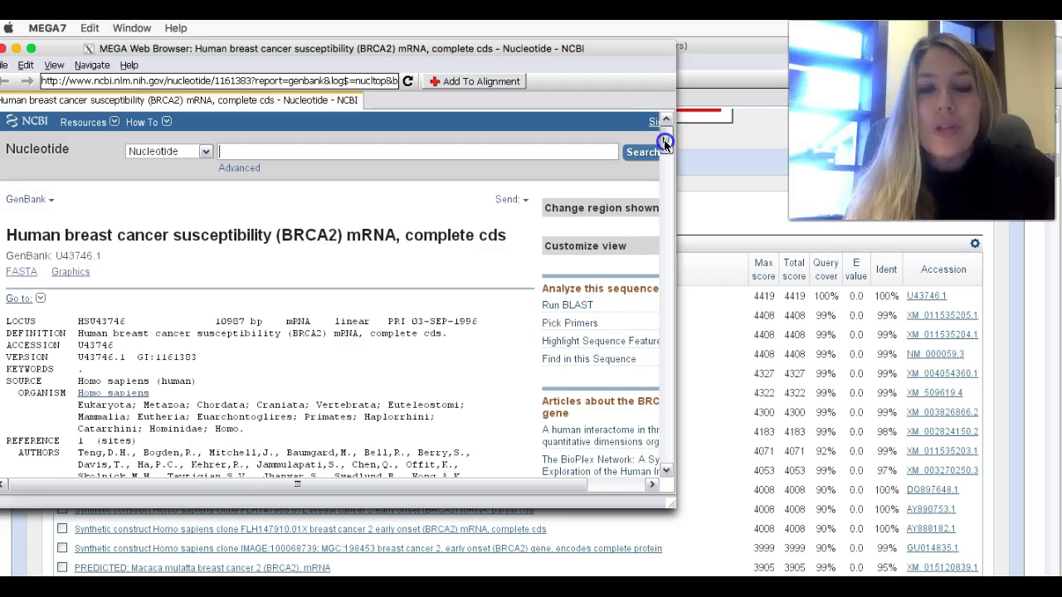
left_click_drag(663, 139, 652, 207)
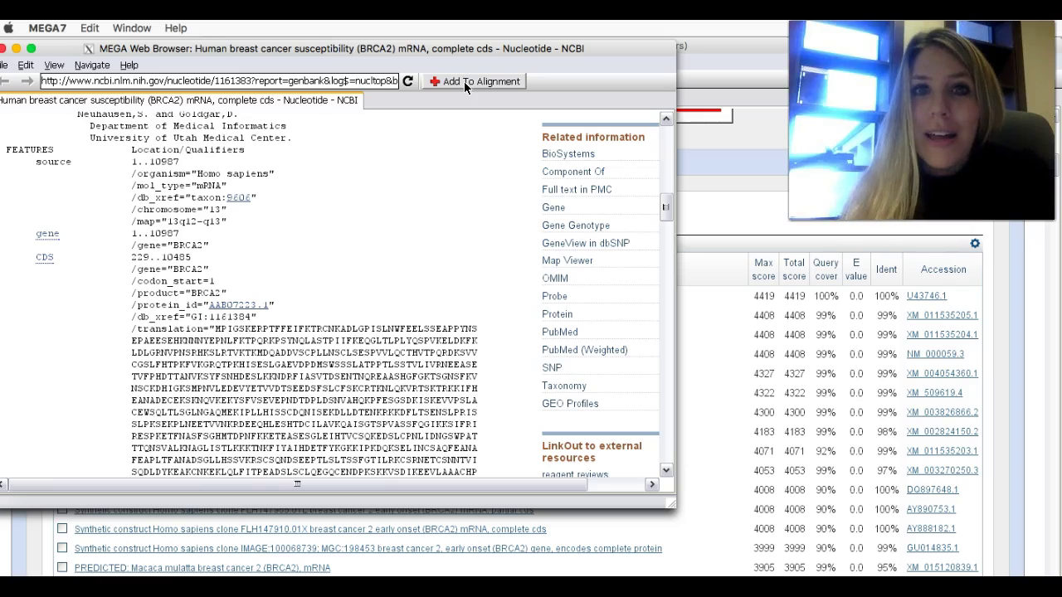
Add the human BRCA2 mRNA sequence to a new Alignment Explorer, accepting its label.
left_click(464, 82)
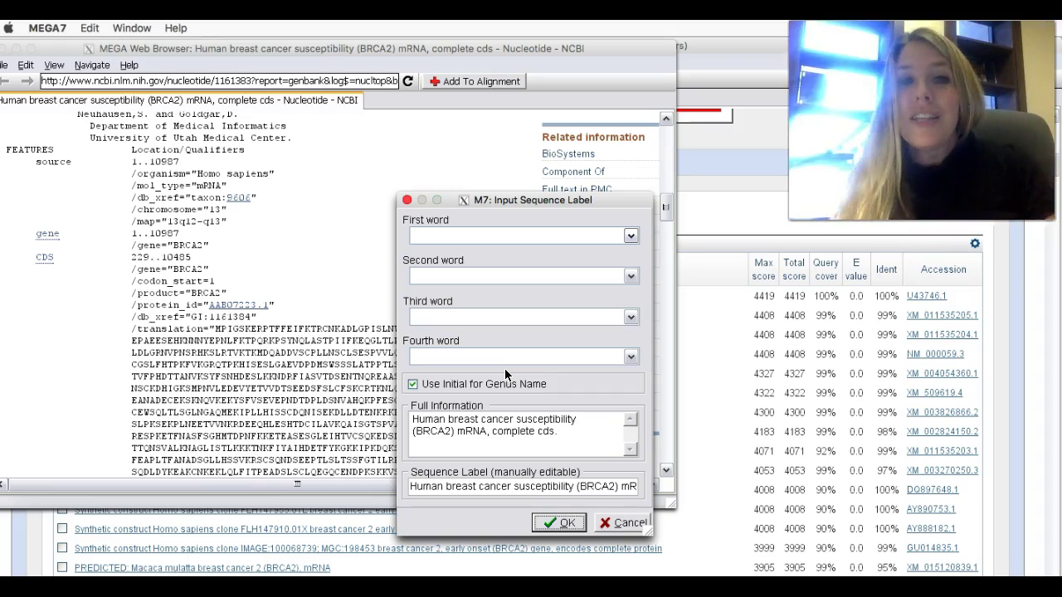
left_click(558, 524)
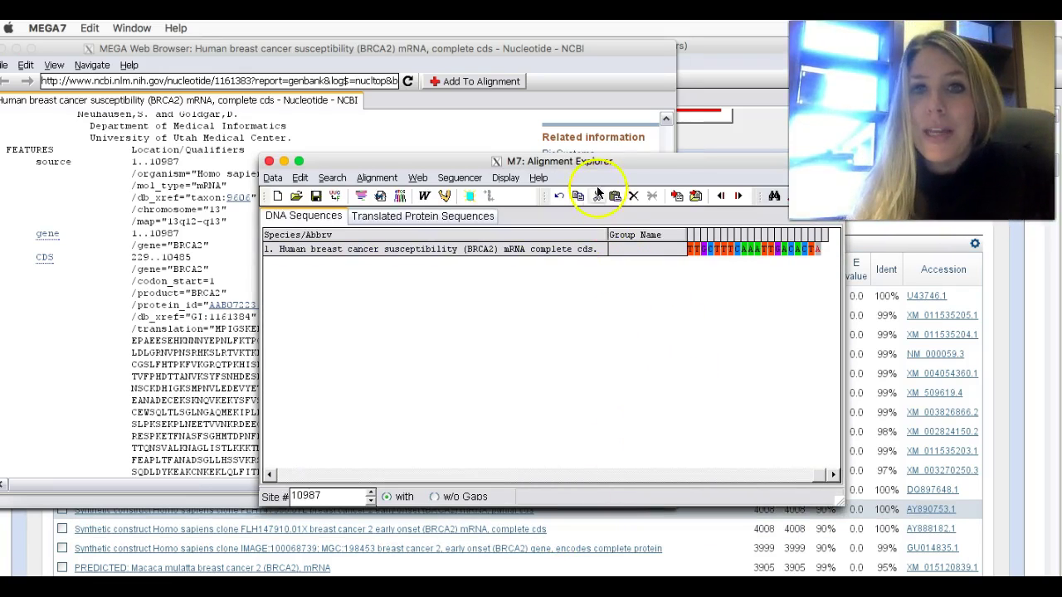
Move the Alignment Explorer lower and narrow the Species/Abbrv and Group Name columns.
left_click_drag(640, 166, 632, 199)
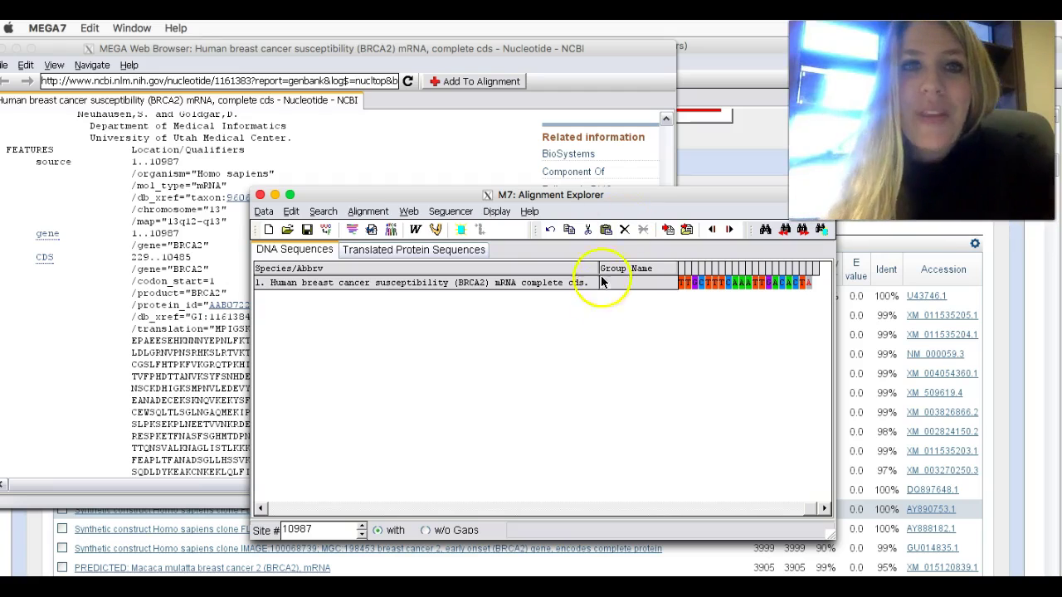
left_click_drag(601, 284, 477, 287)
left_click_drag(556, 283, 481, 282)
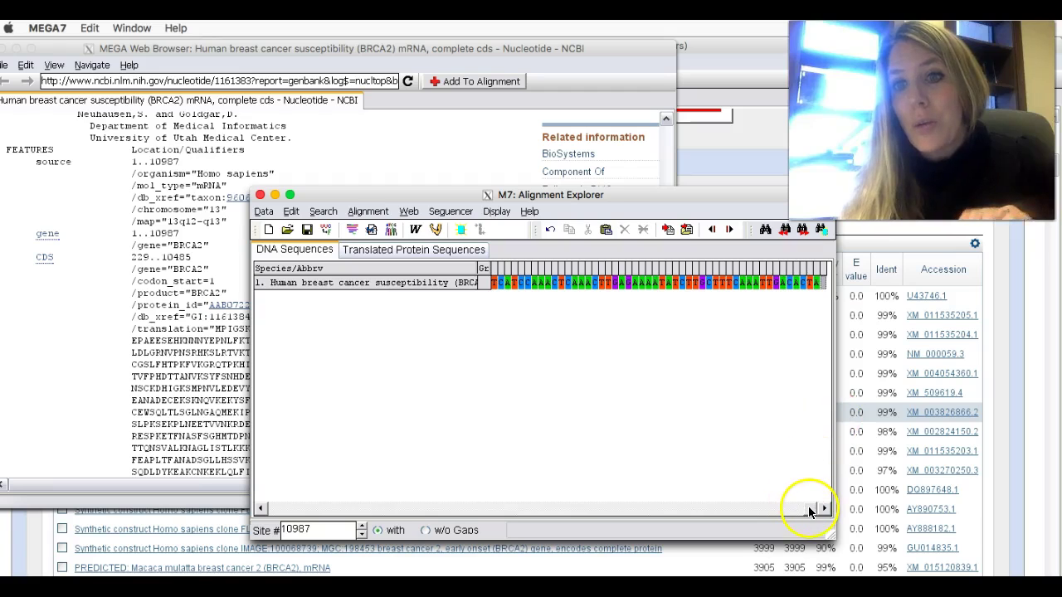
left_click_drag(810, 516, 263, 510)
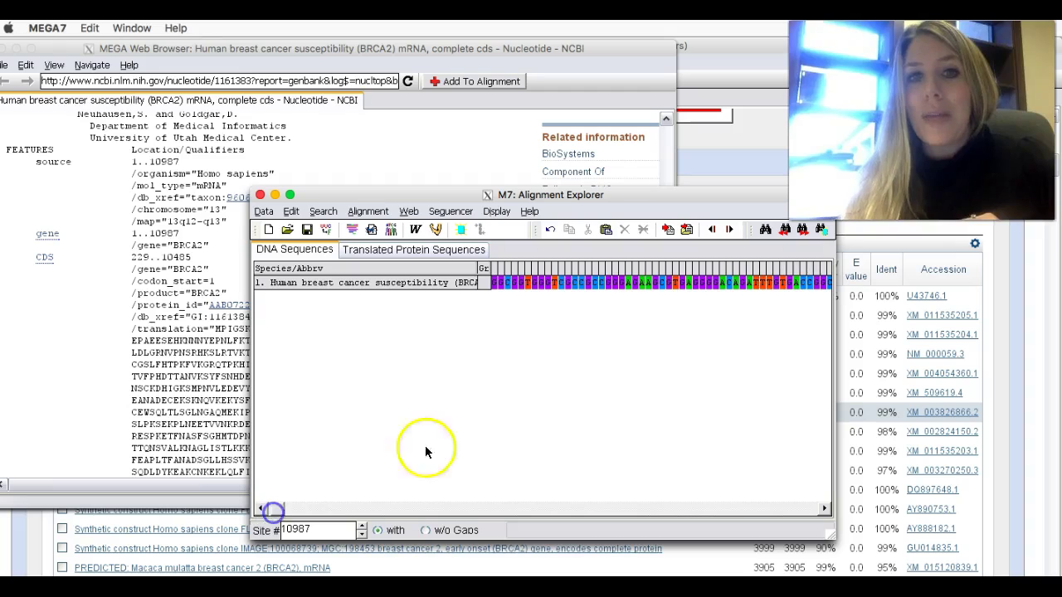
Rename the BRCA2 sequence to 'Homo sapiens (human)'.
left_click(269, 509)
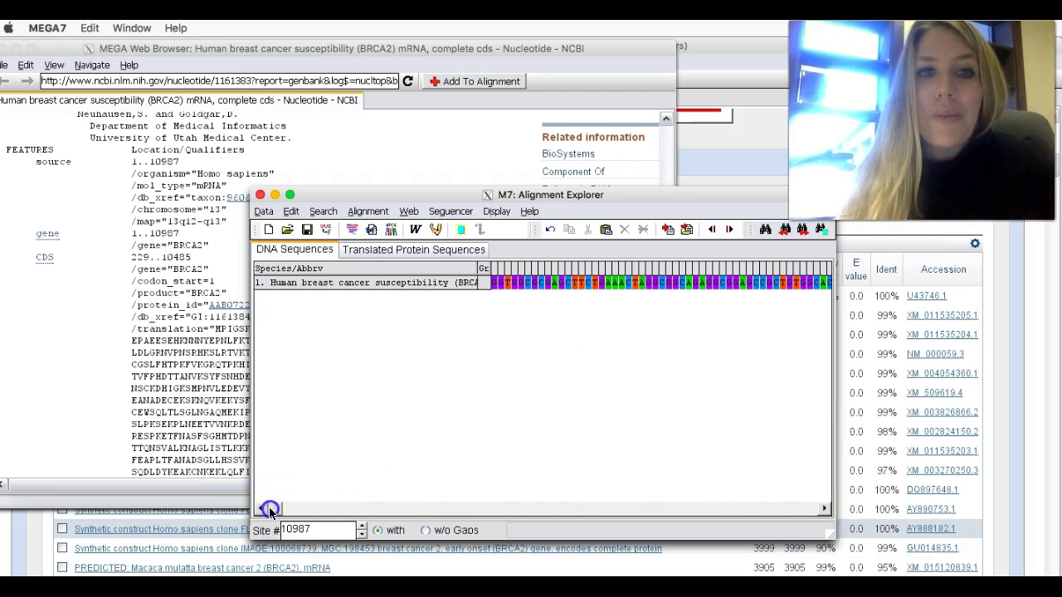
left_click(336, 283)
left_click(338, 282)
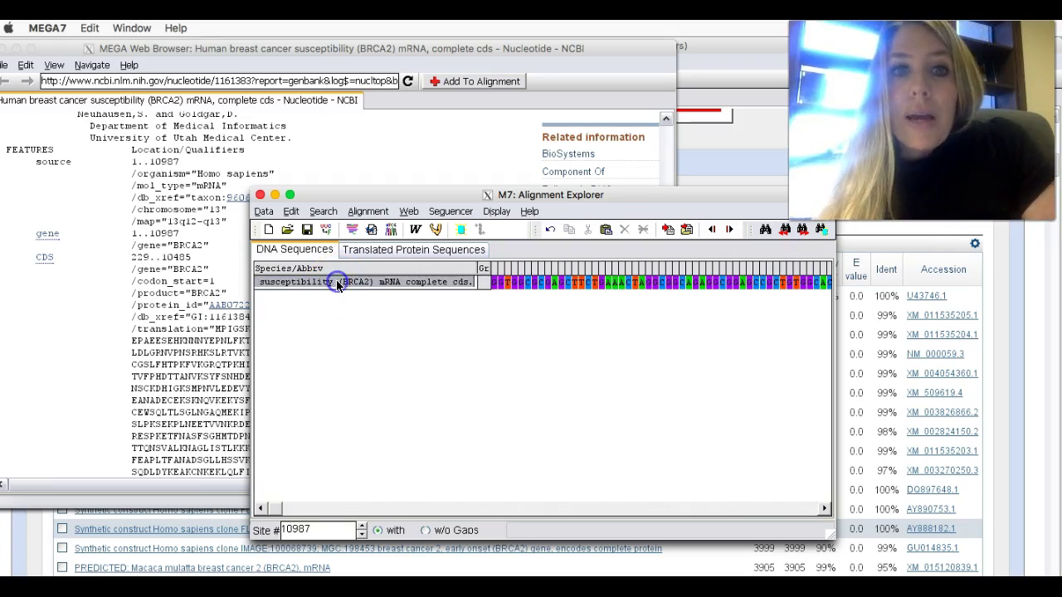
left_click(472, 282)
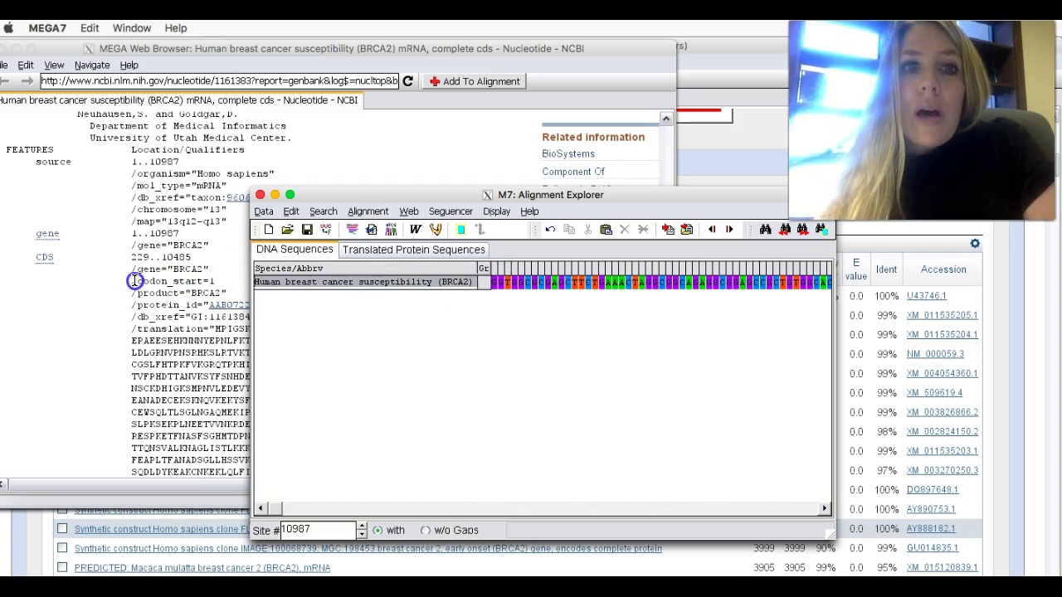
type("Homo sapiens (human")
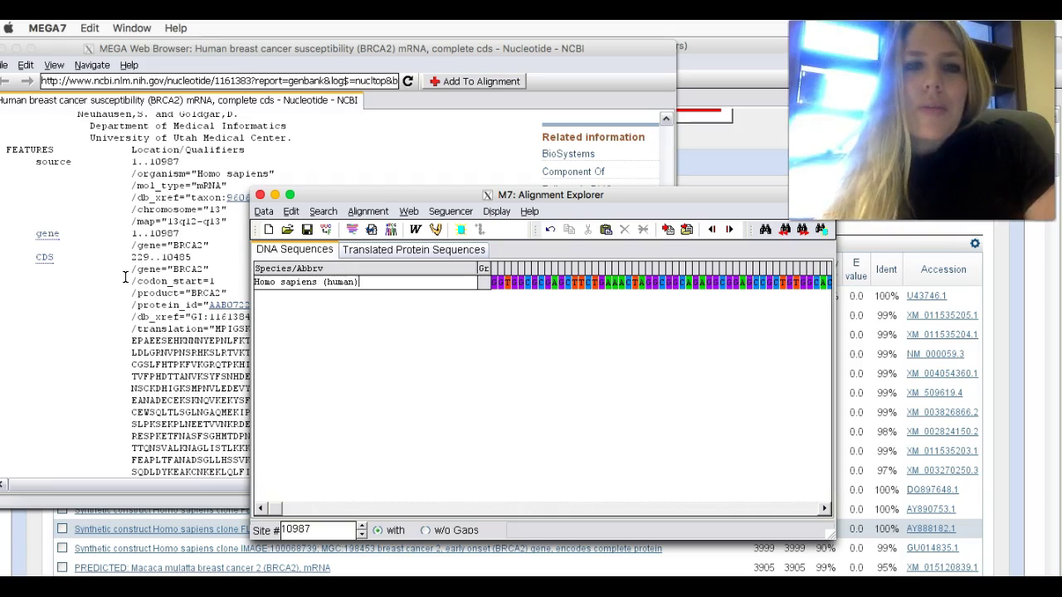
left_click(387, 360)
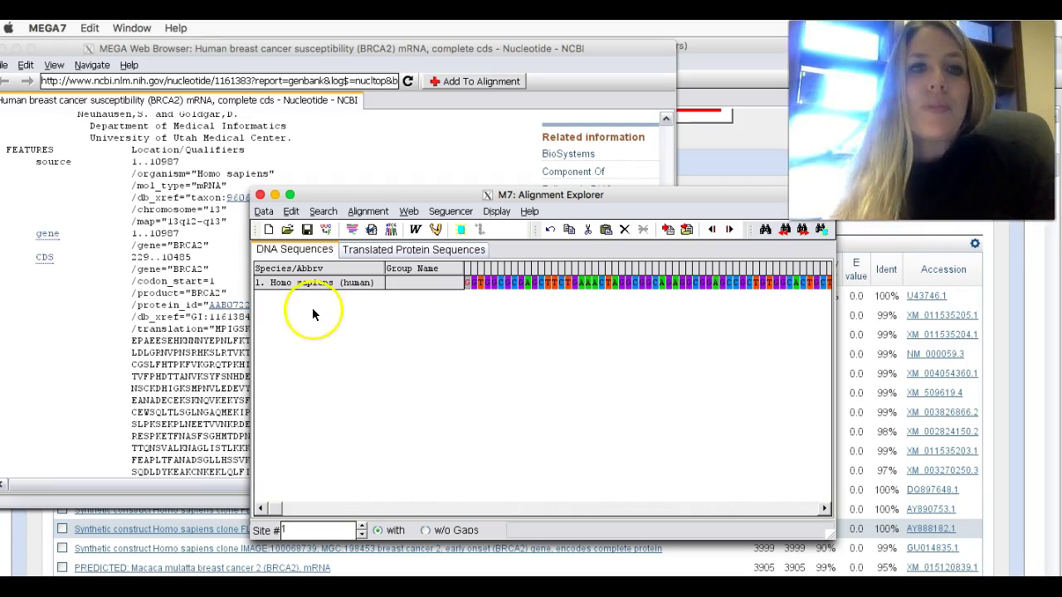
Close the human BRCA2 record window and return to the BLAST results page.
left_click(60, 294)
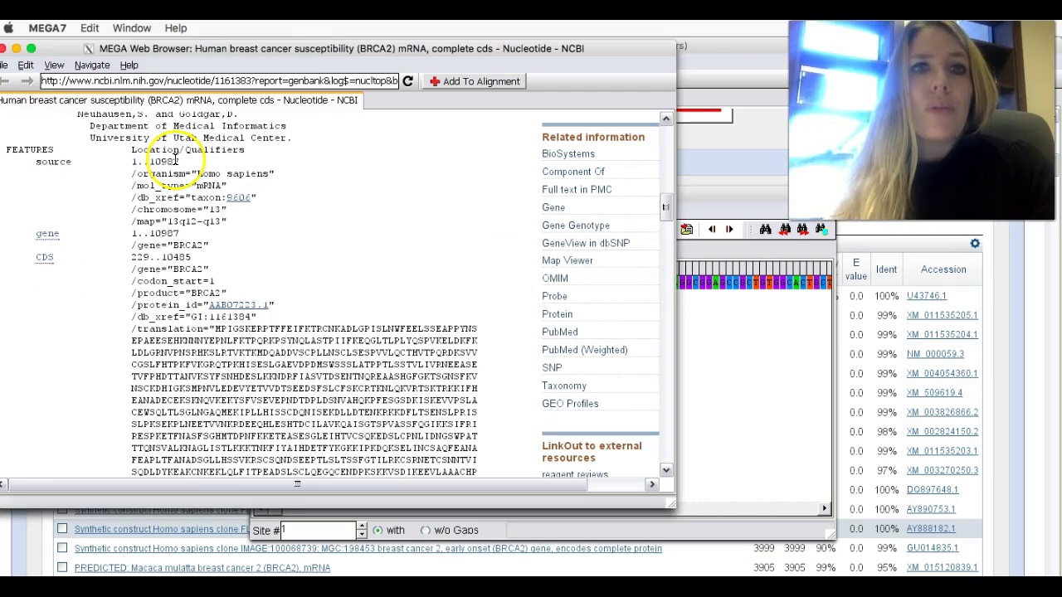
left_click_drag(665, 207, 654, 123)
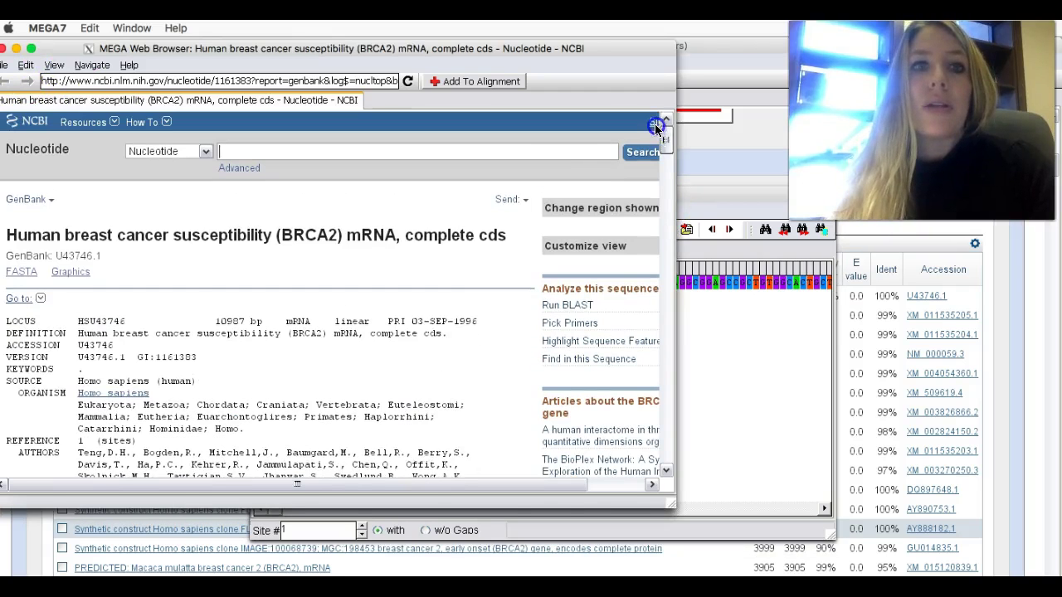
left_click(7, 50)
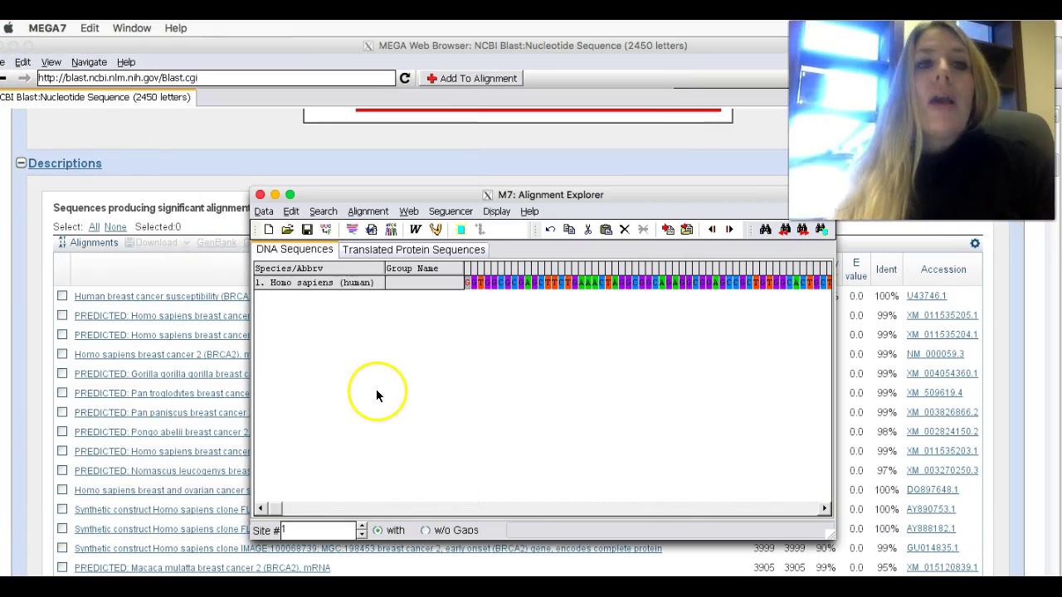
left_click(25, 276)
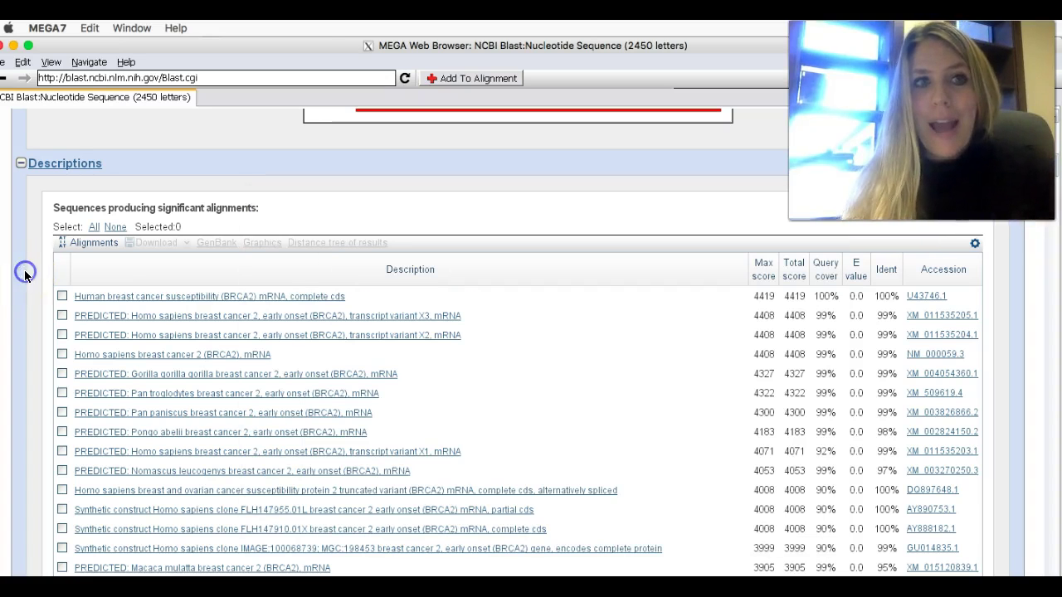
Open the Gorilla gorilla BRCA2 mRNA record in a new window and scroll to FEATURES.
right_click(942, 376)
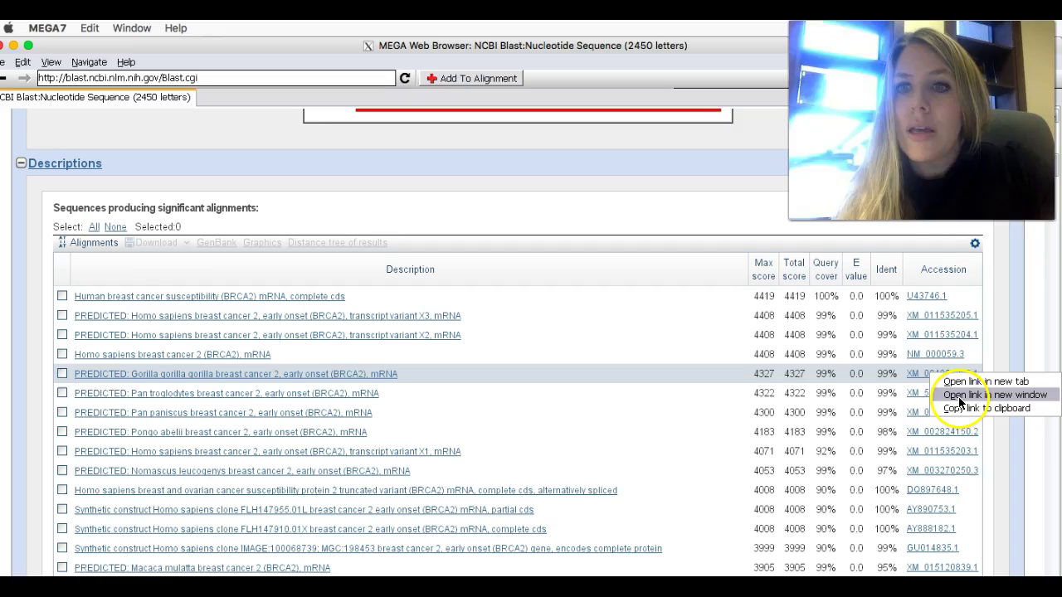
left_click(961, 396)
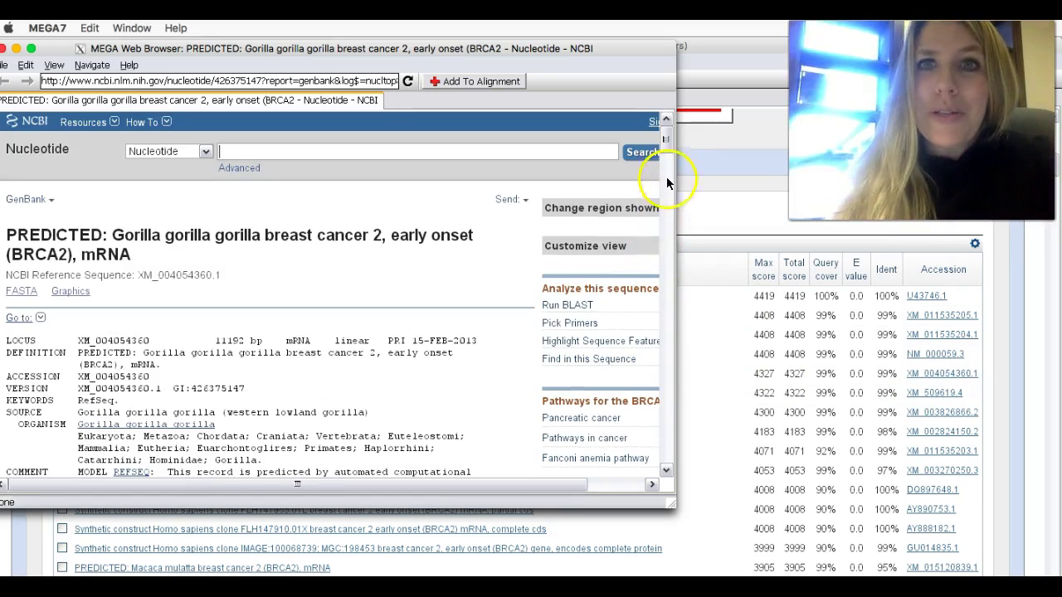
left_click_drag(665, 140, 665, 179)
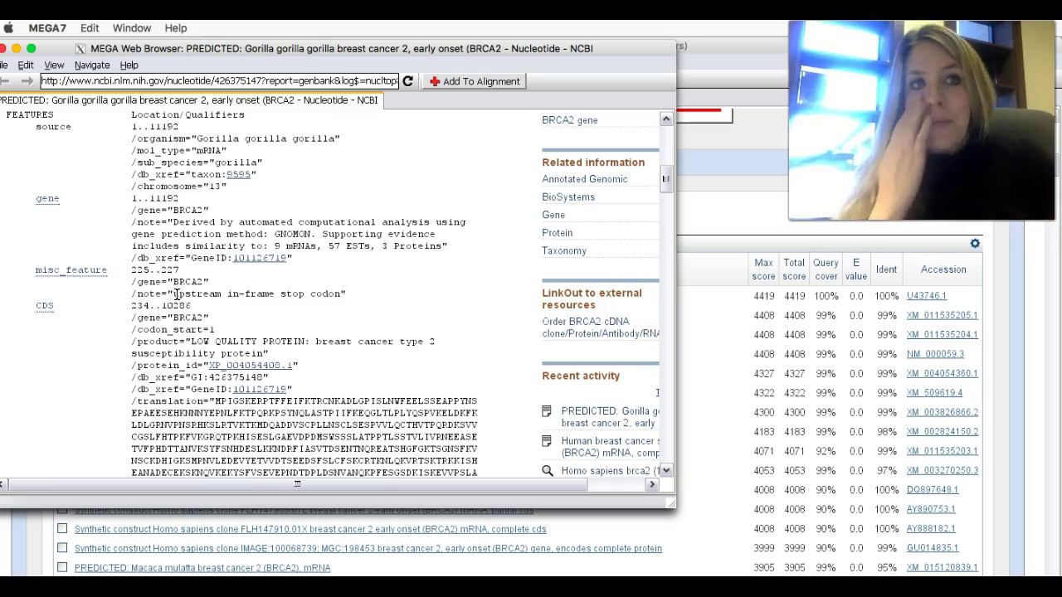
Add the gorilla BRCA2 sequence to the alignment, accepting the proposed label.
left_click(455, 83)
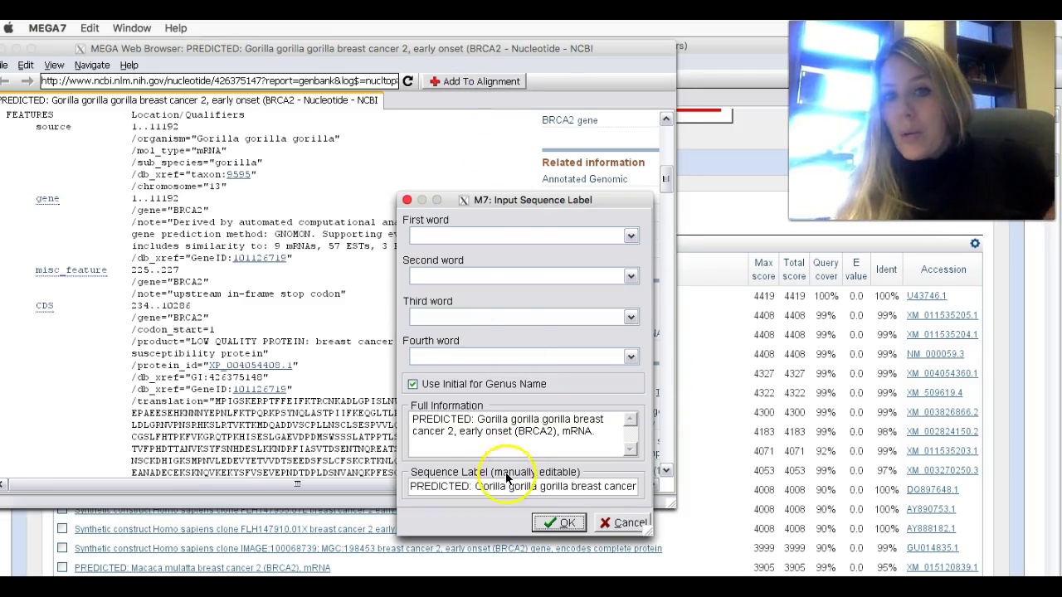
left_click(551, 521)
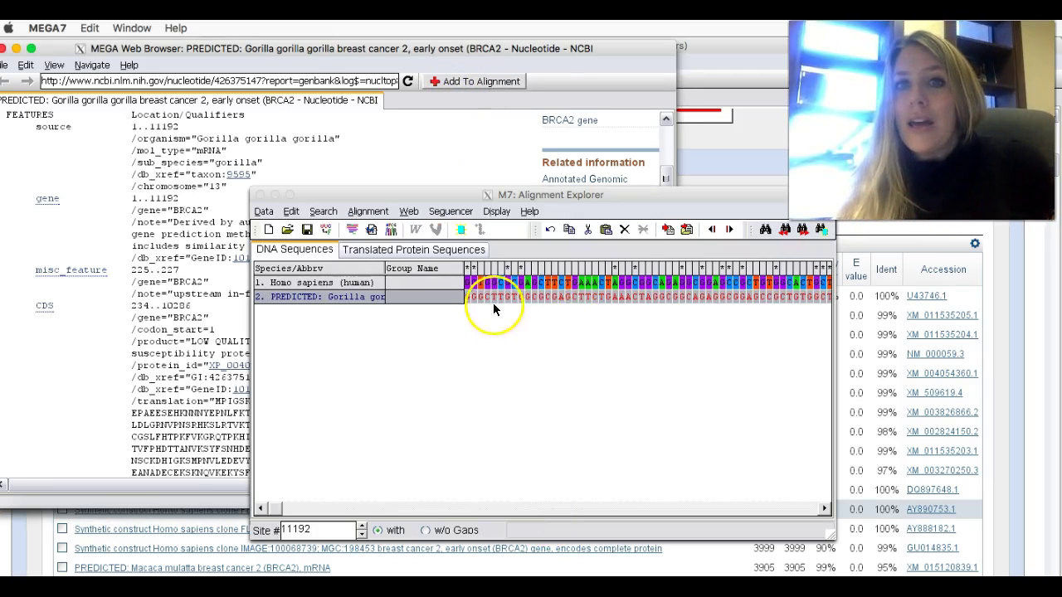
left_click(573, 296)
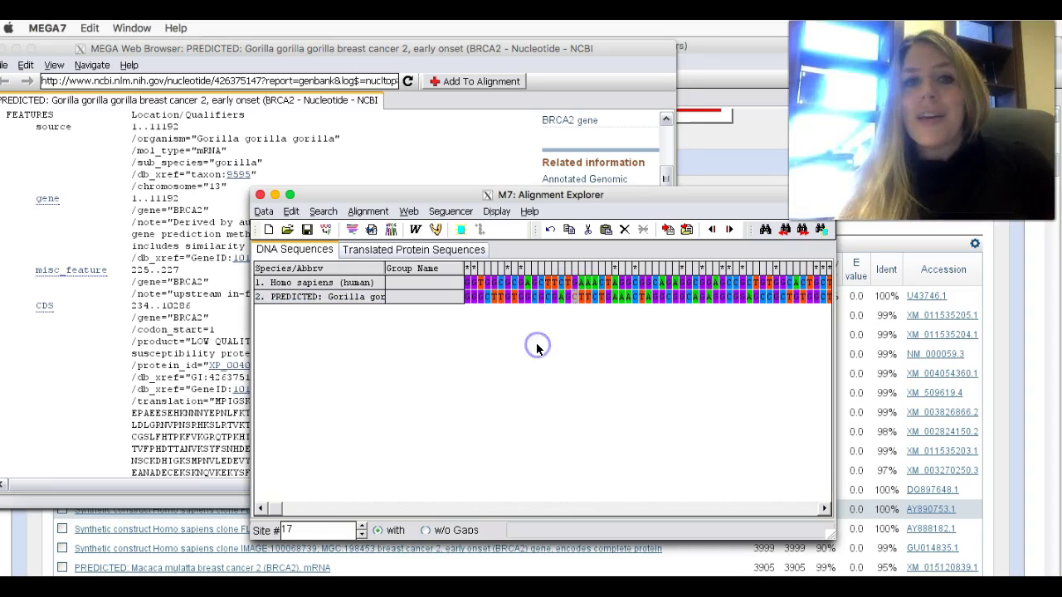
Rename the second row to 'Gorilla gorilla' and close the gorilla record browser.
left_click(306, 296)
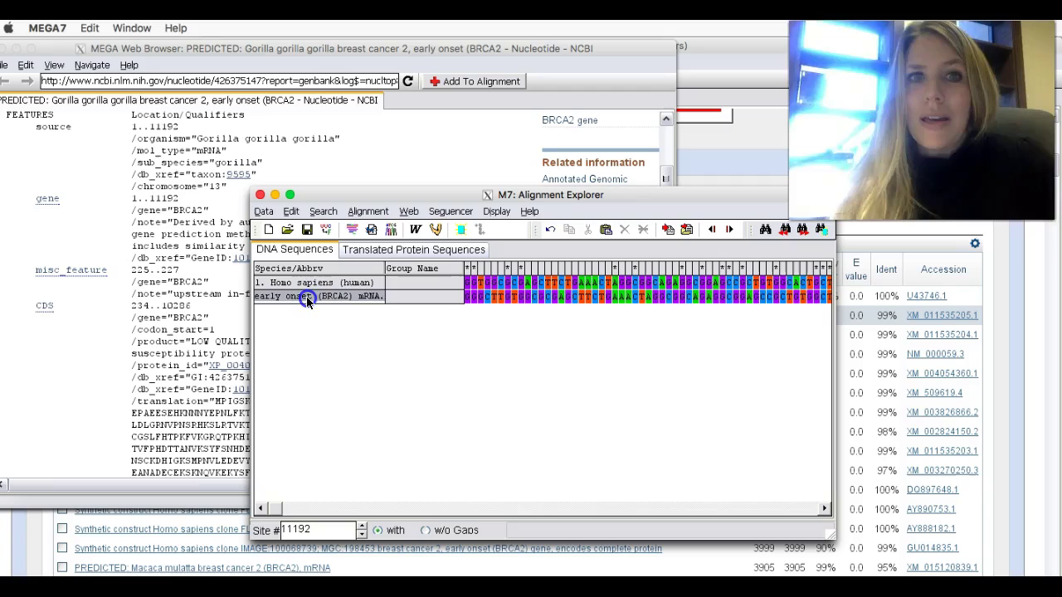
double_click(384, 297)
key("Return")
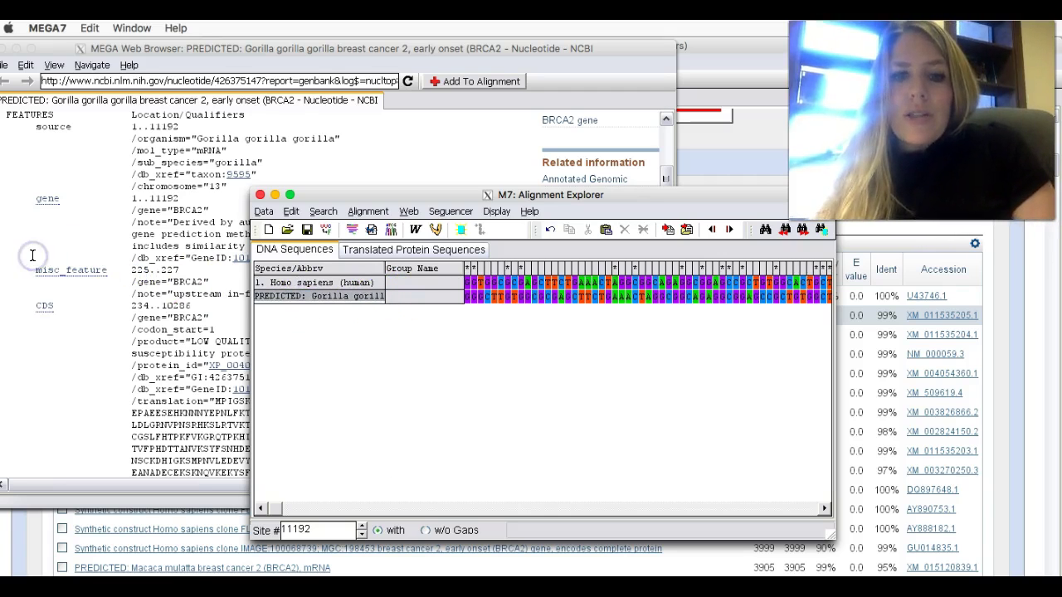
type("Gorilla")
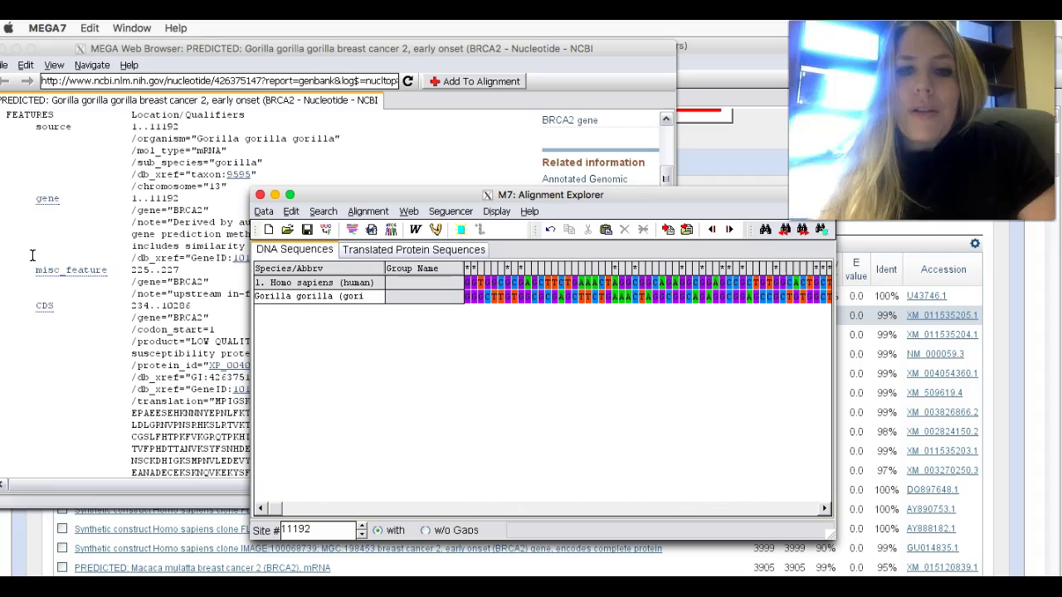
left_click(345, 406)
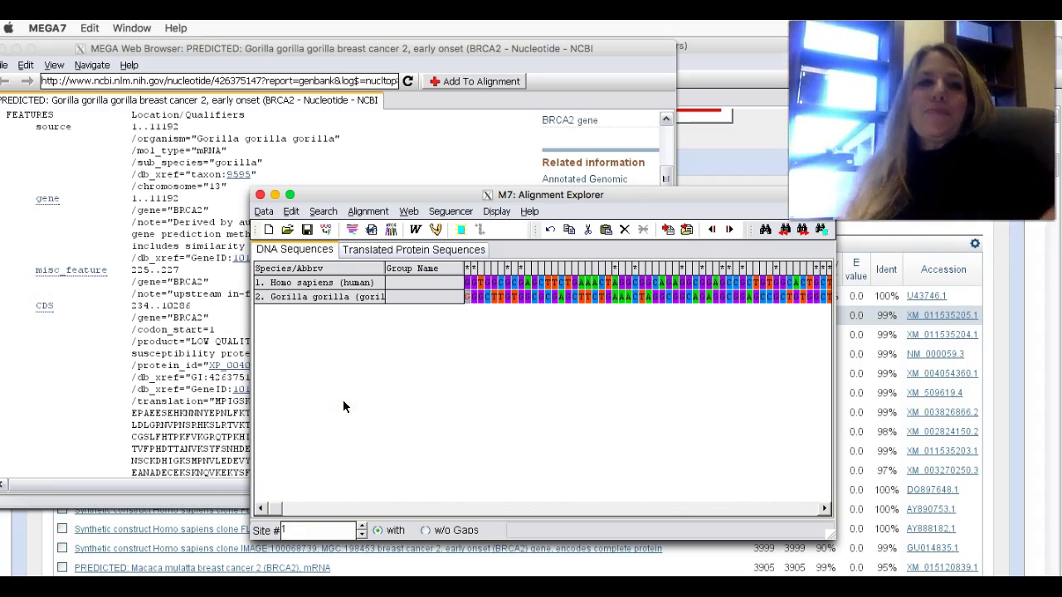
left_click(101, 240)
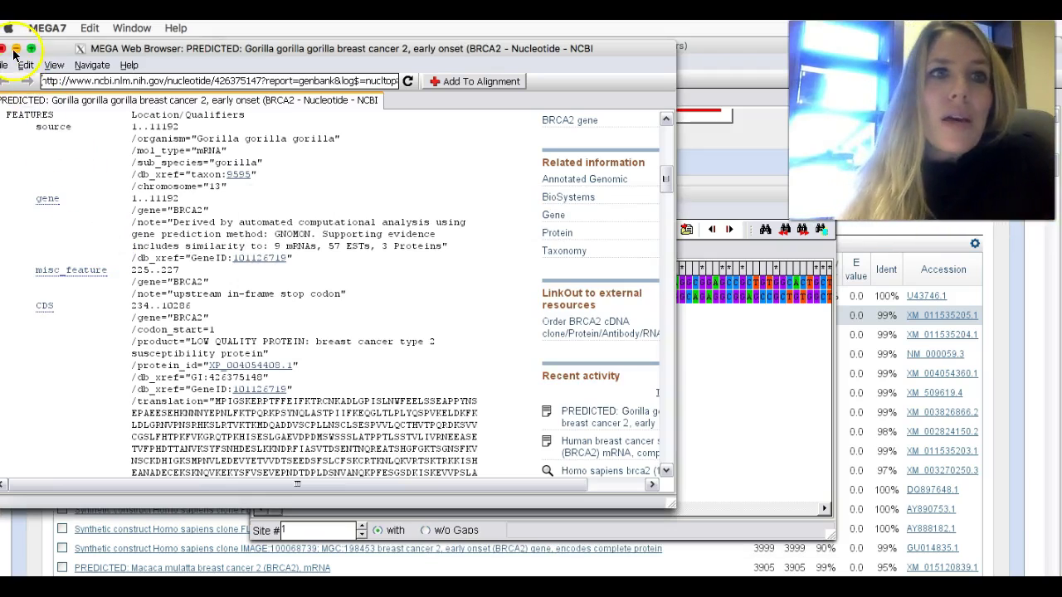
left_click(4, 50)
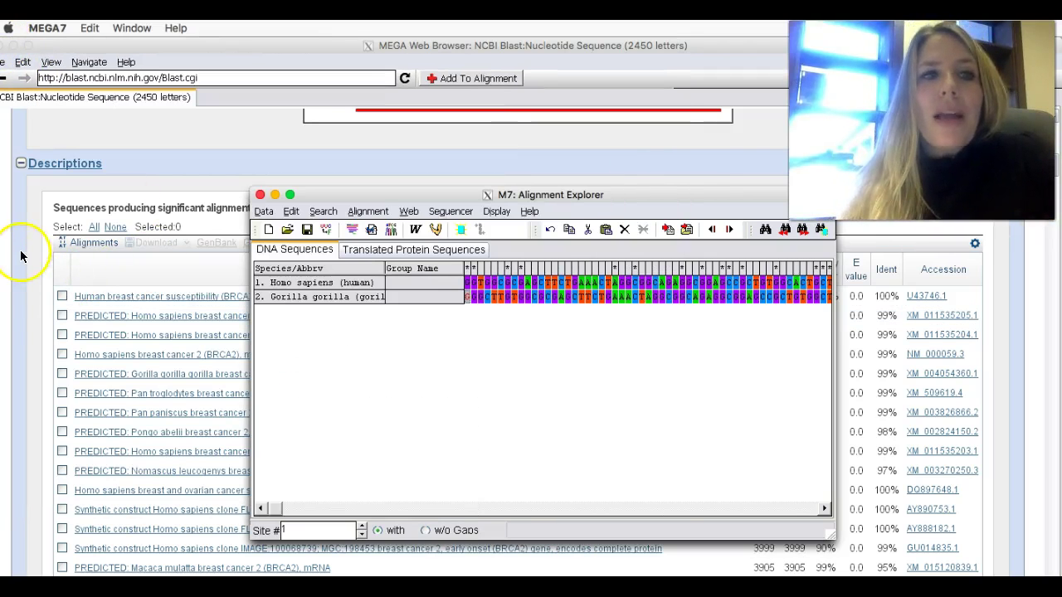
Close the nucleotide record browser to return to the BLAST results.
left_click(21, 256)
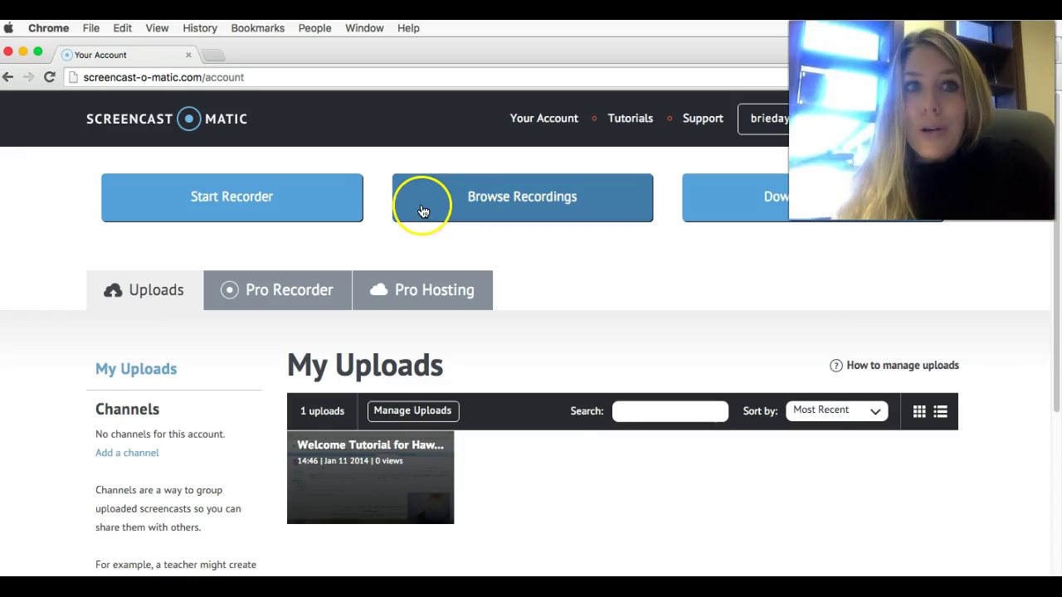
Go to google.com and search for 'Pan troglodytes'.
left_click(273, 81)
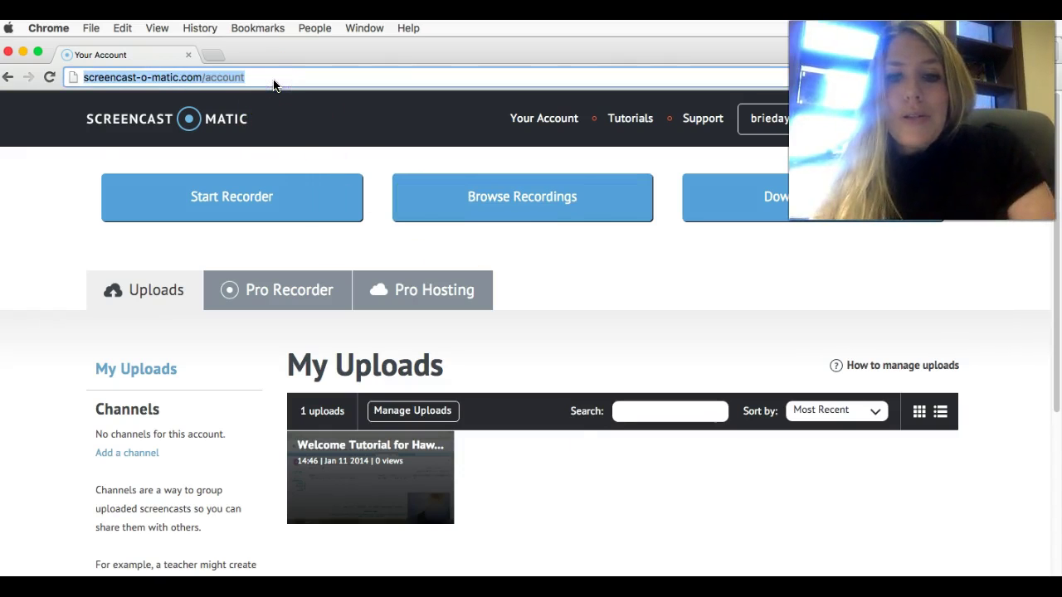
type("google.com")
key("Return")
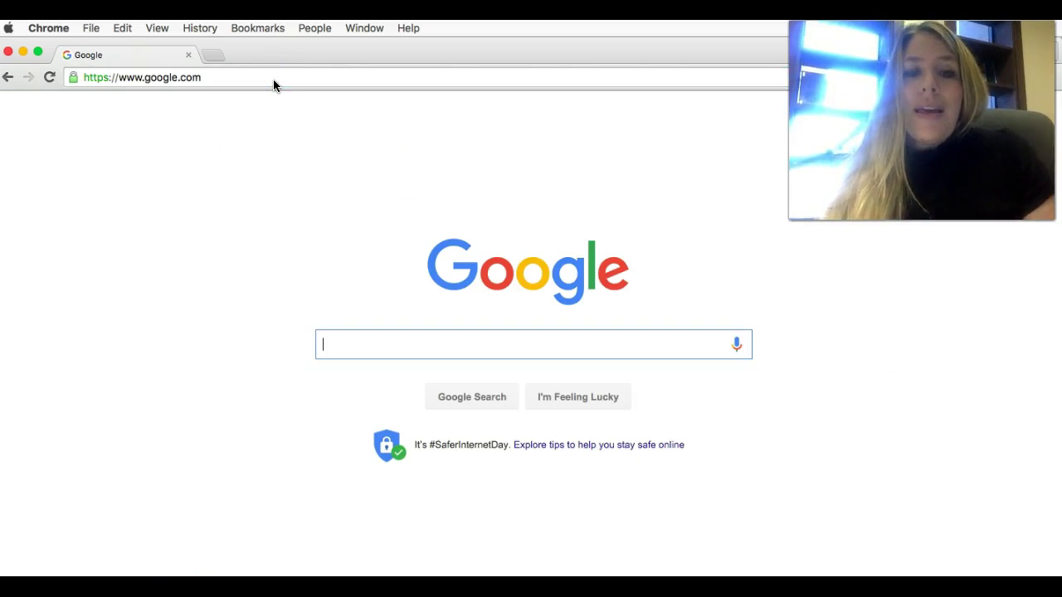
type("Pan")
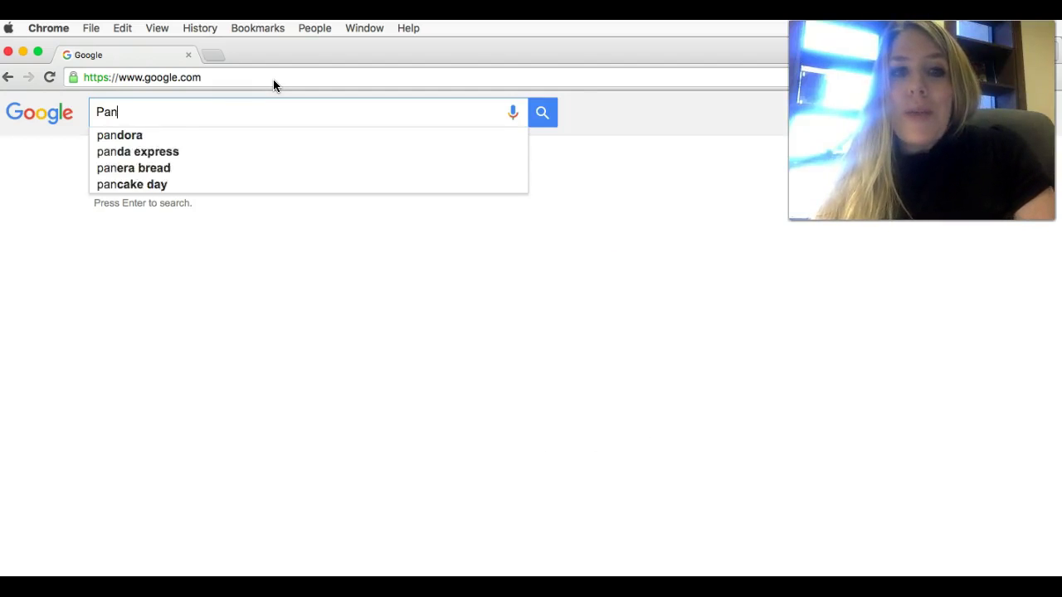
type(" troglodytes")
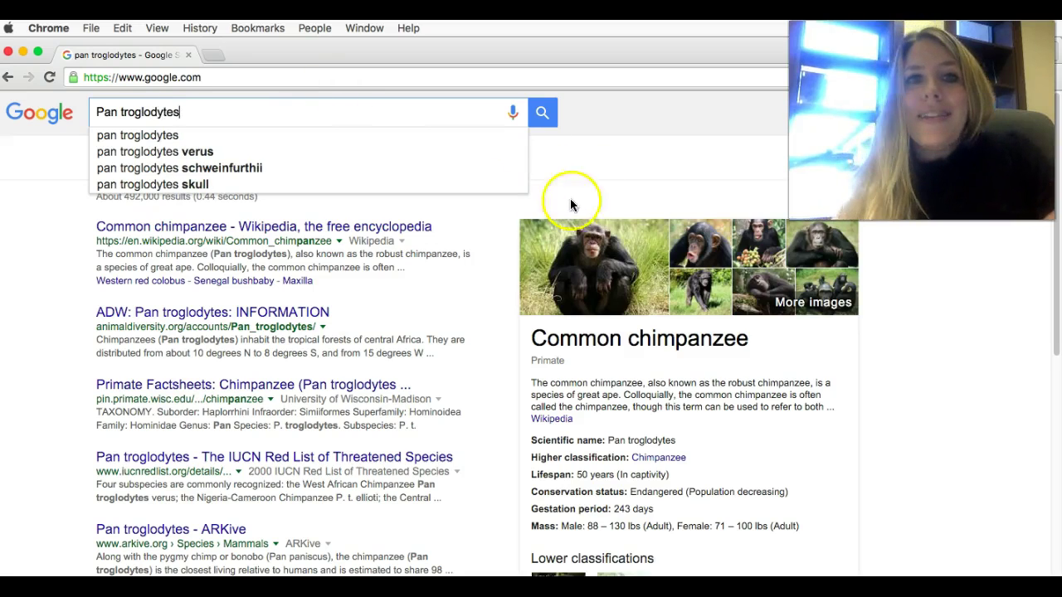
left_click(597, 192)
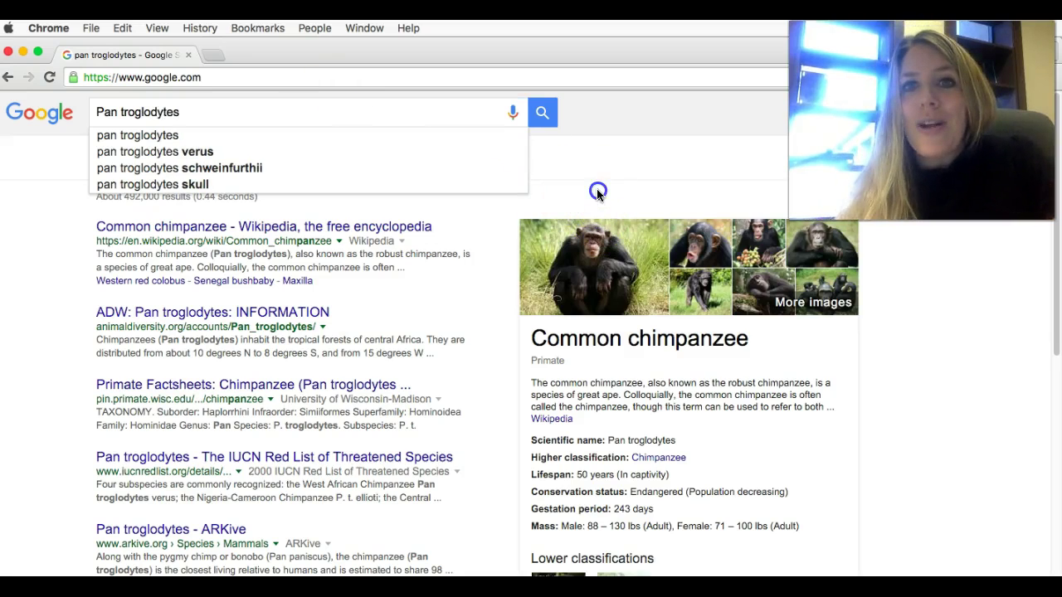
left_click(491, 113)
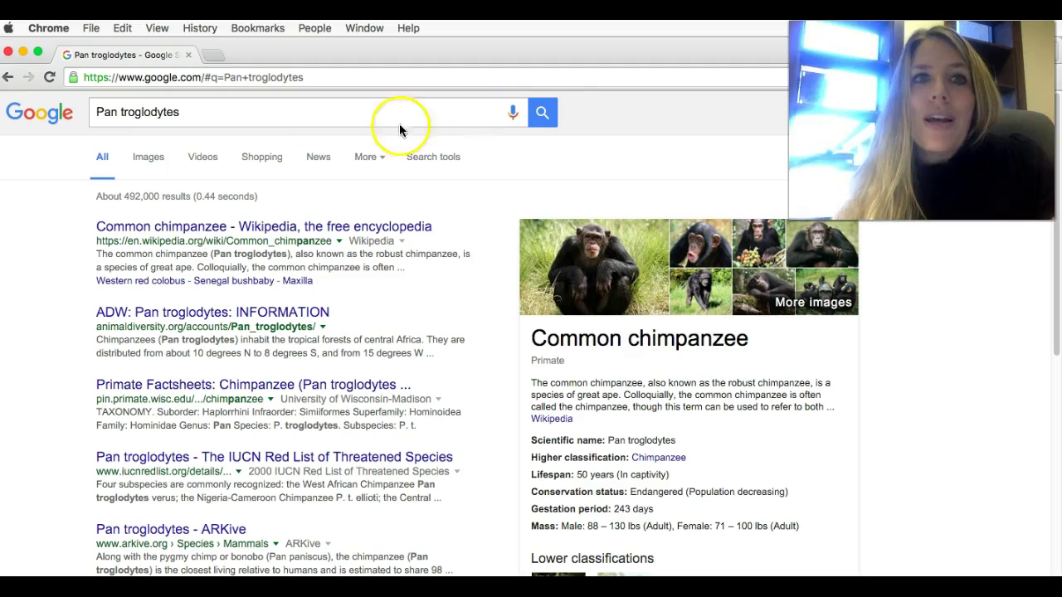
Save the first Google Images chimpanzee photo to the Desktop as 'chimp'.
left_click(161, 158)
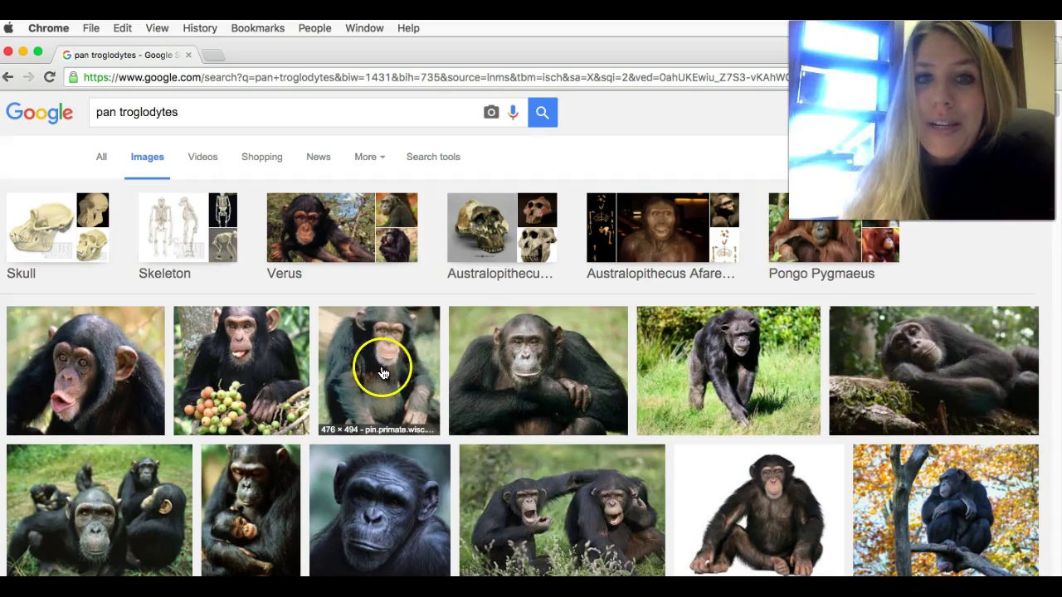
right_click(82, 373)
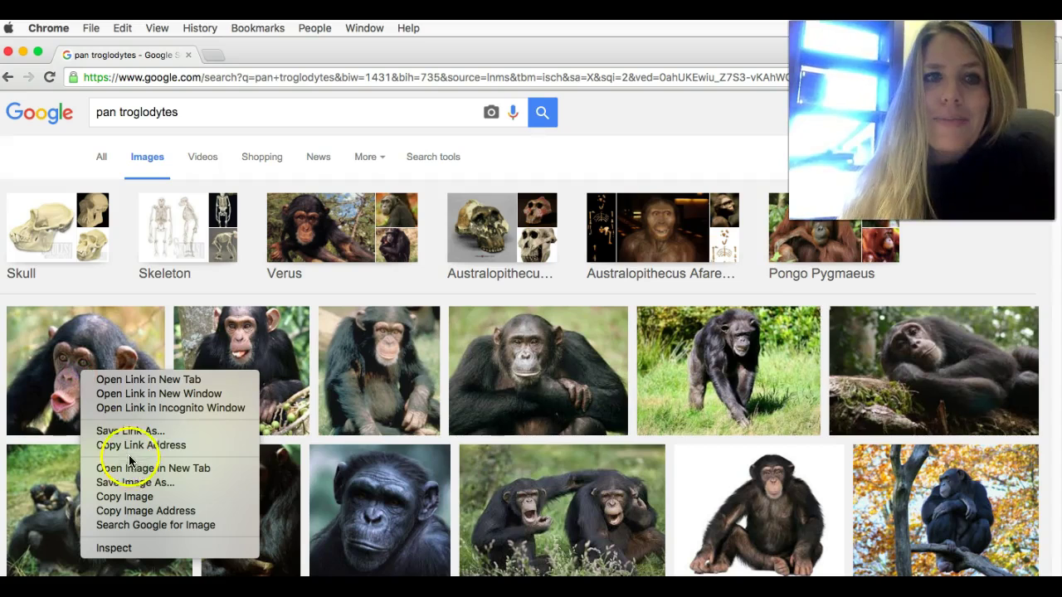
left_click(123, 432)
scroll(166, 332, "down", 5)
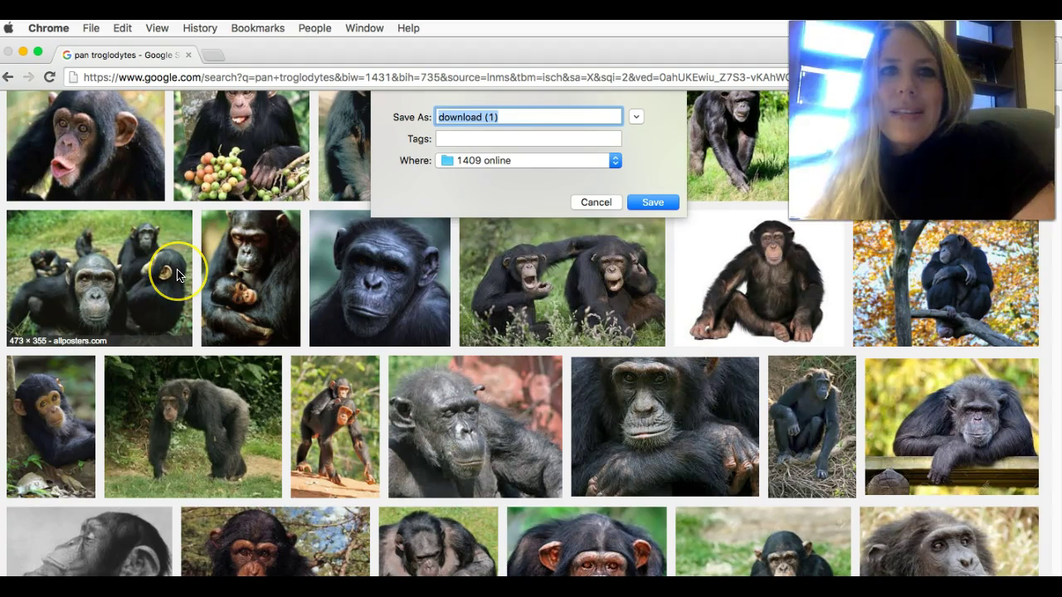
type("chimp")
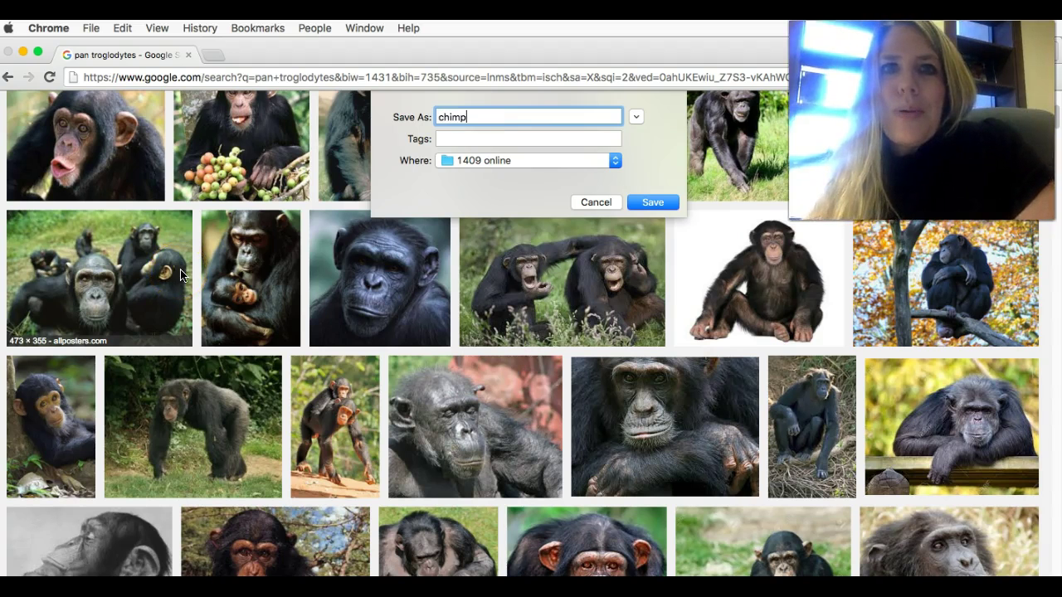
left_click(490, 161)
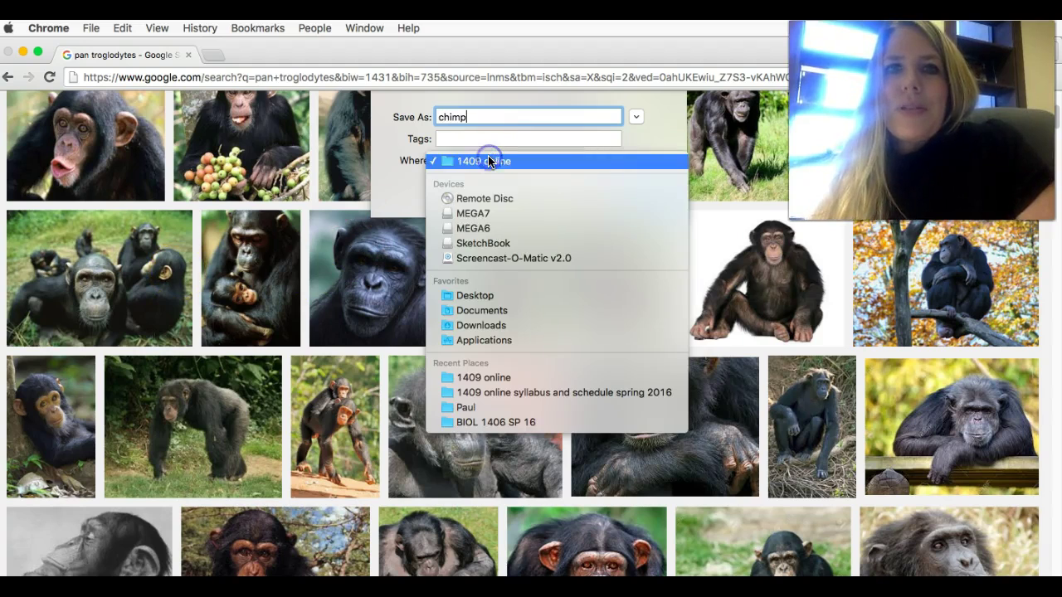
left_click(477, 295)
left_click(652, 209)
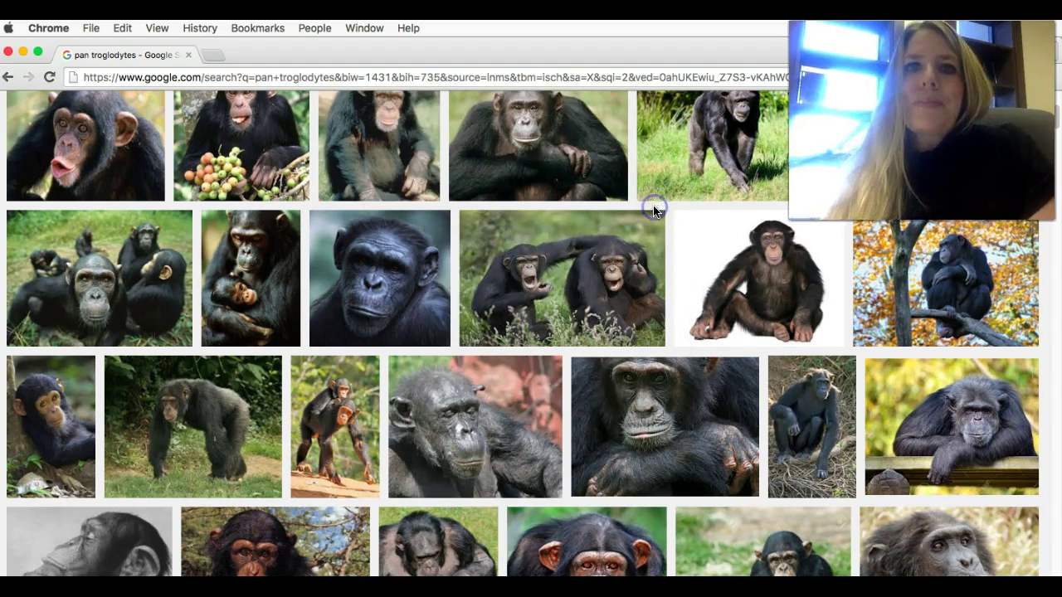
scroll(373, 141, "up", 1)
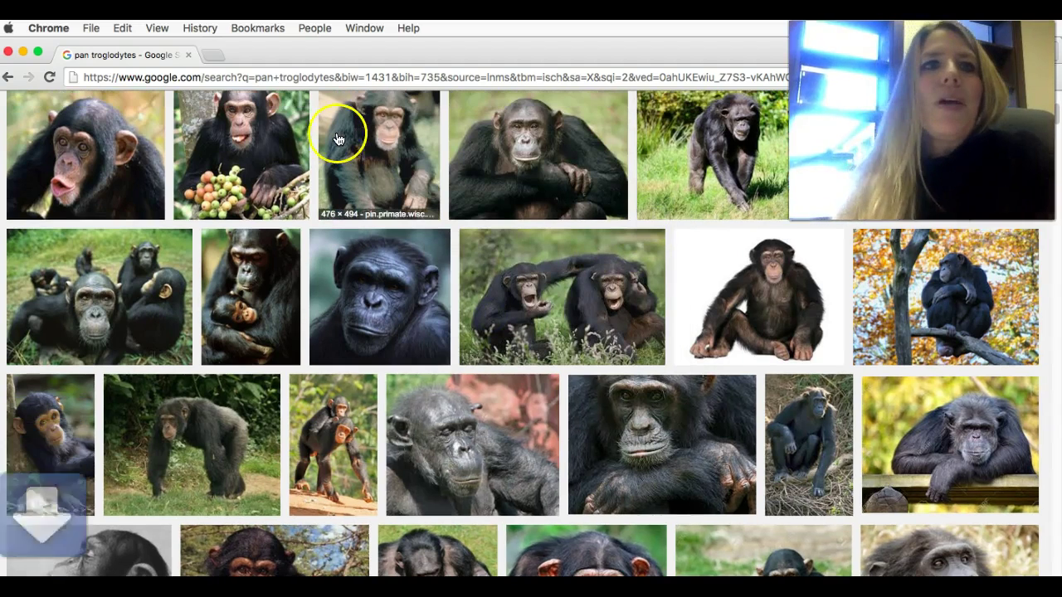
Minimize Chrome and open the chimpanzee accession XM_509619.4 in a new window, scrolling to its features.
left_click(23, 52)
scroll(197, 375, "down", 2)
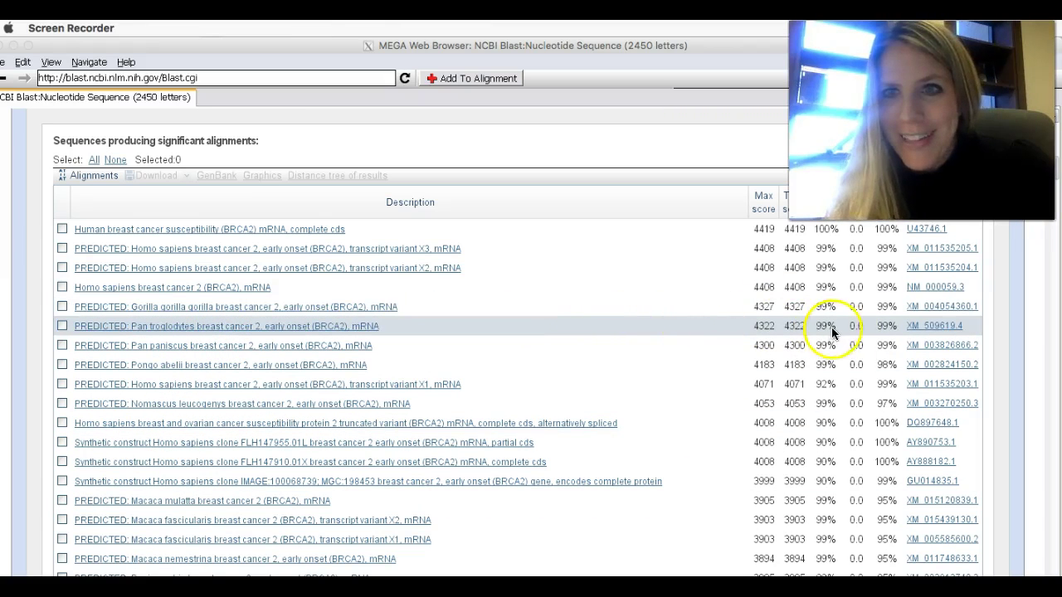
right_click(941, 326)
left_click(954, 346)
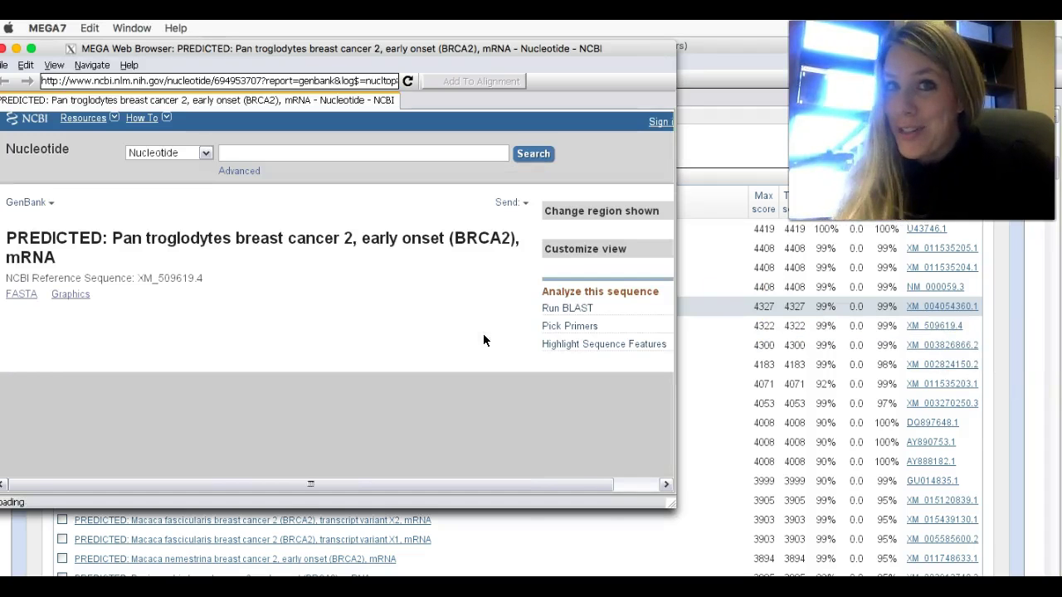
left_click_drag(668, 183, 669, 211)
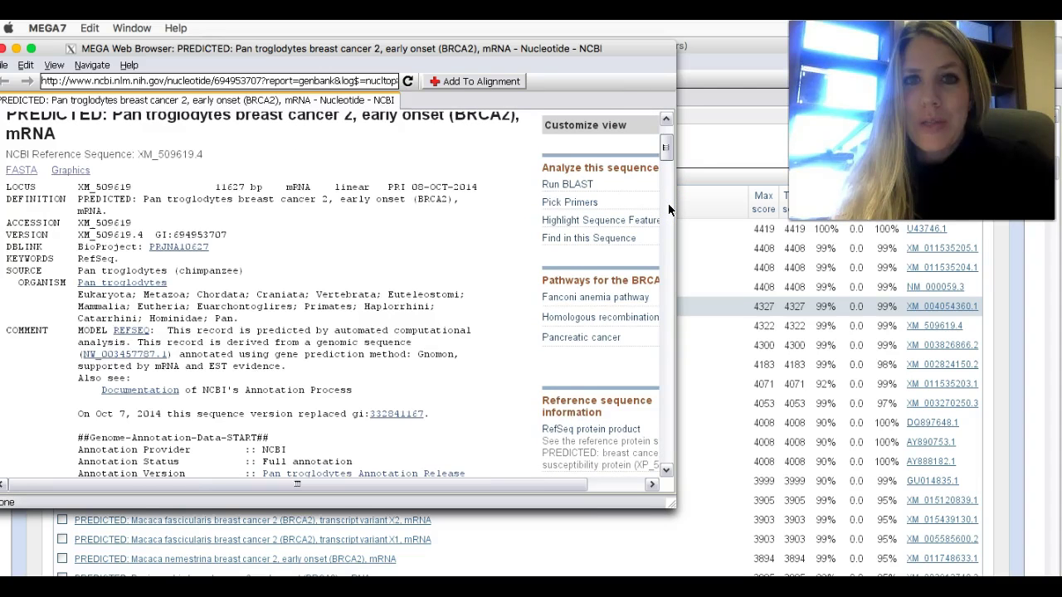
scroll(668, 203, "down", 10)
scroll(668, 173, "down", 3)
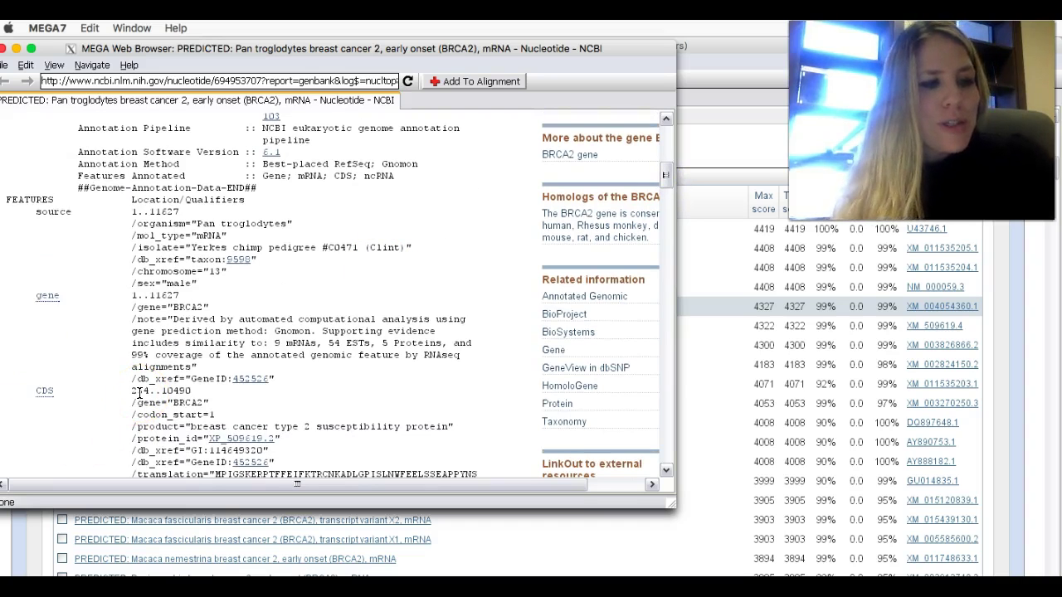
Add the Pan troglodytes BRCA2 mRNA as the third row with its proposed label.
left_click(485, 82)
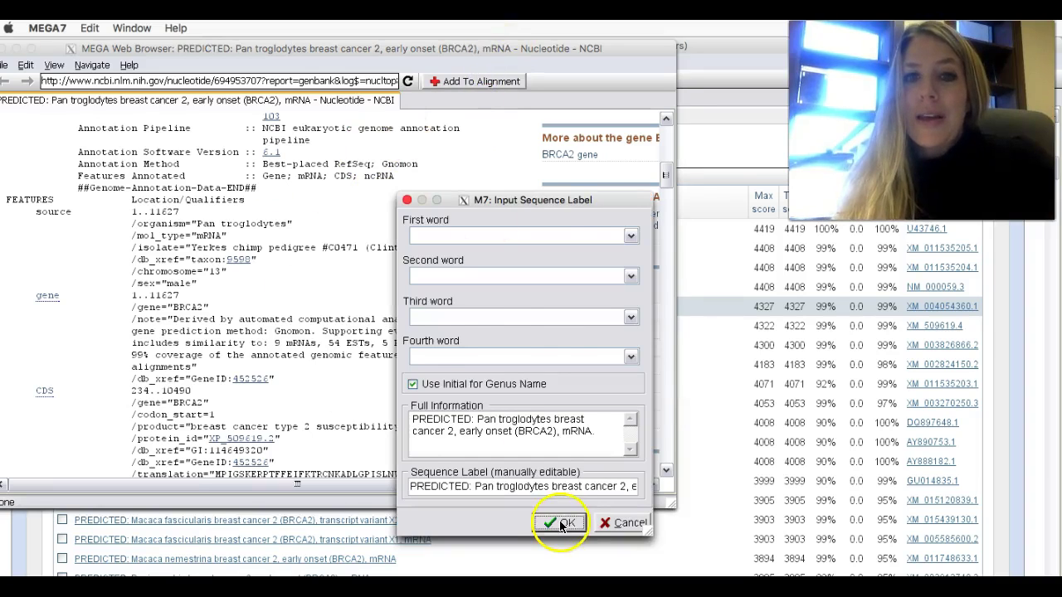
left_click(558, 523)
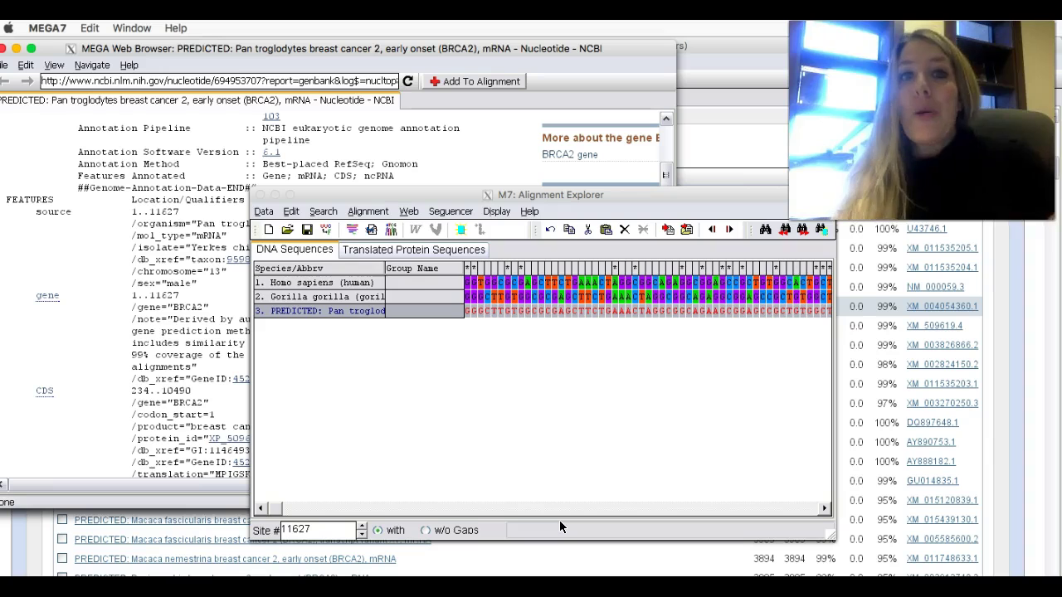
left_click(572, 312)
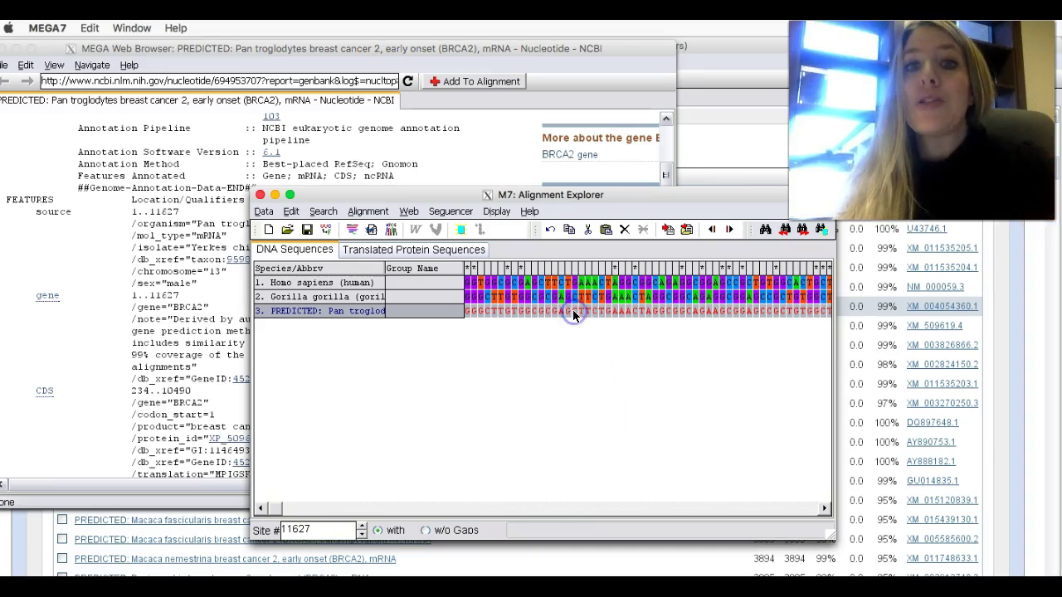
left_click(572, 311)
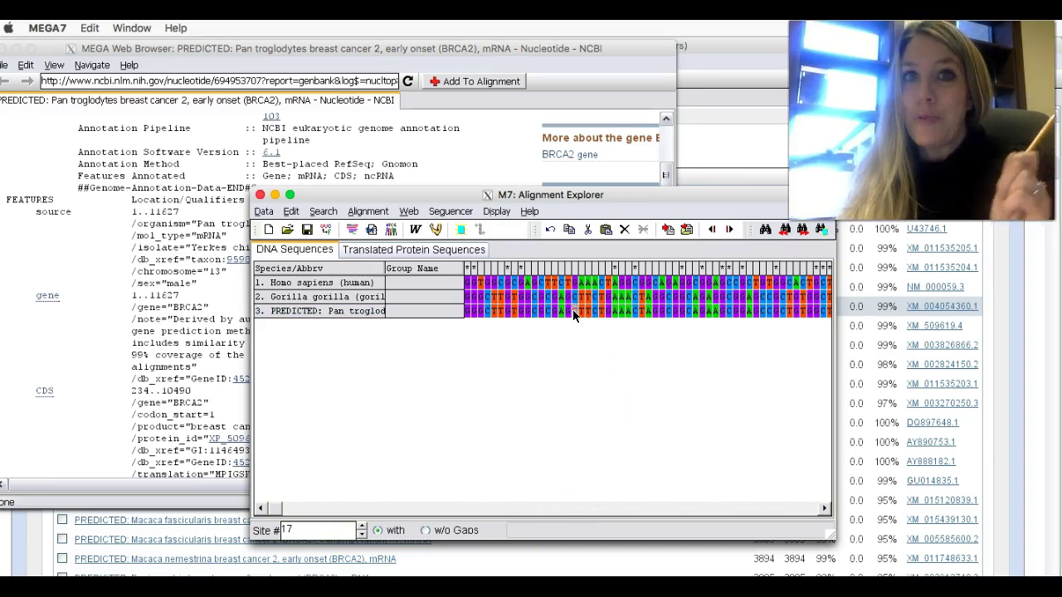